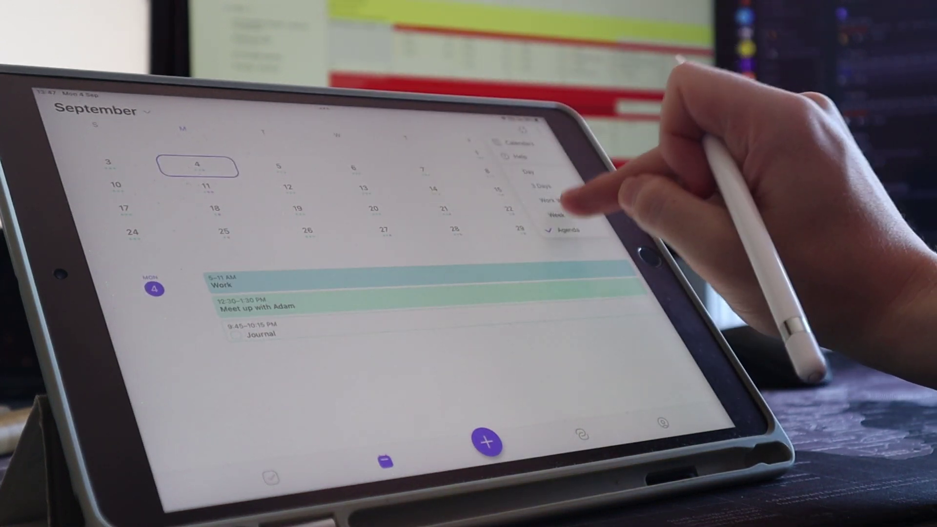
- Switch the calendar to week view for 17–23 September and browse a task list's to-dos
left_click(557, 215)
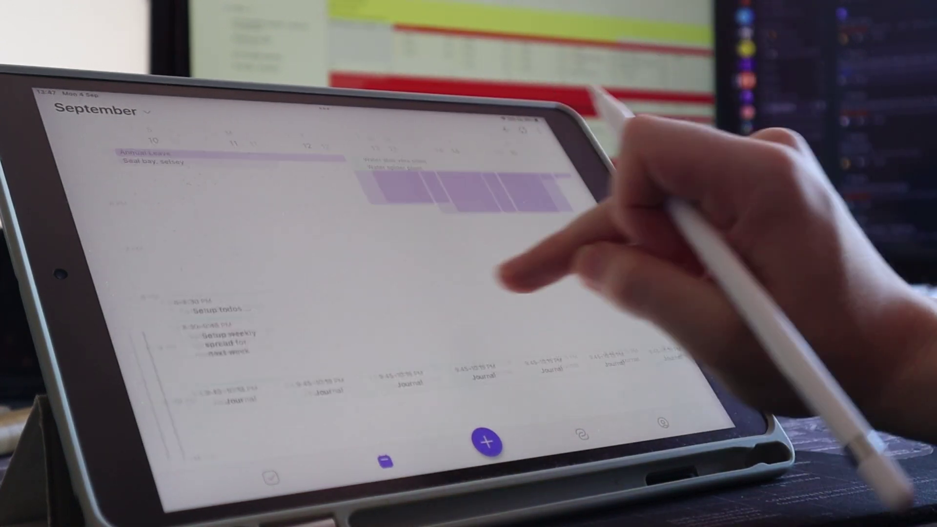
left_click_drag(501, 279, 501, 324)
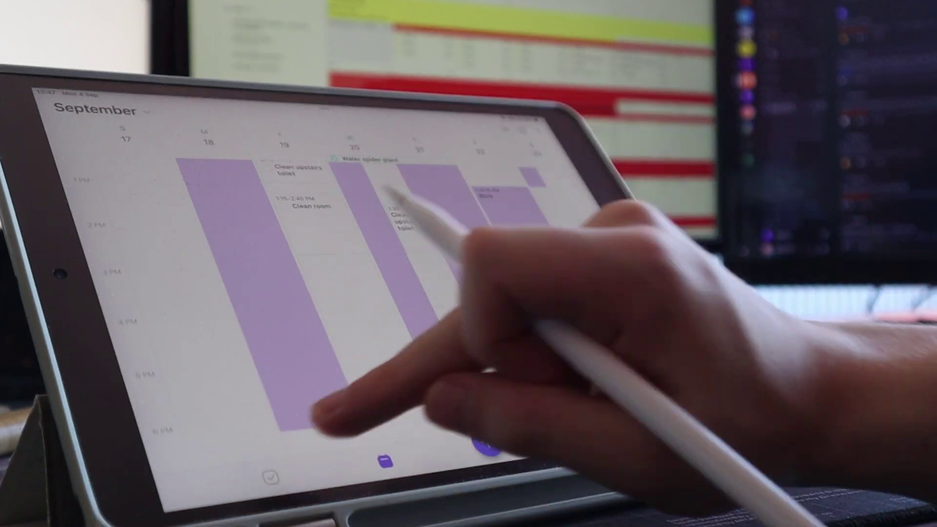
left_click(270, 478)
left_click(200, 239)
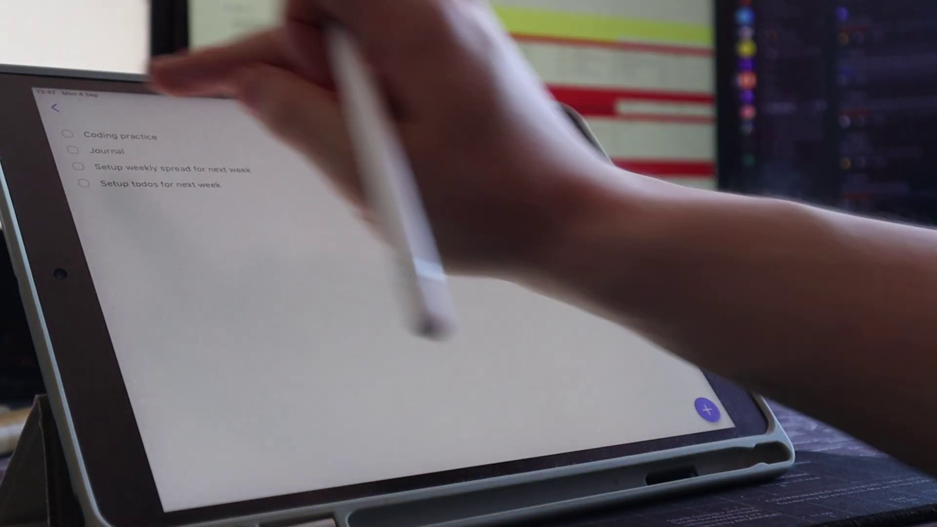
left_click(55, 108)
- Handwrite a new task titled 'New task' with the Pencil and return to the week calendar
left_click(488, 440)
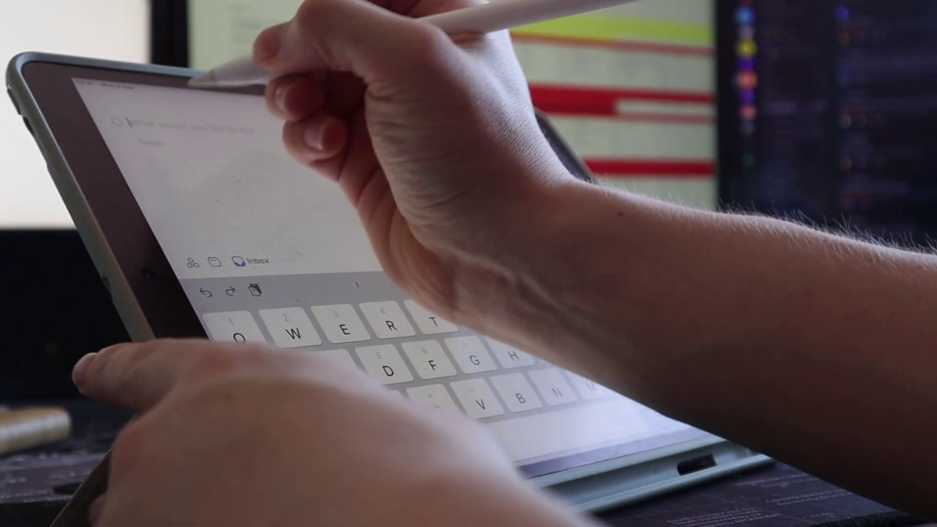
left_click_drag(151, 129, 283, 131)
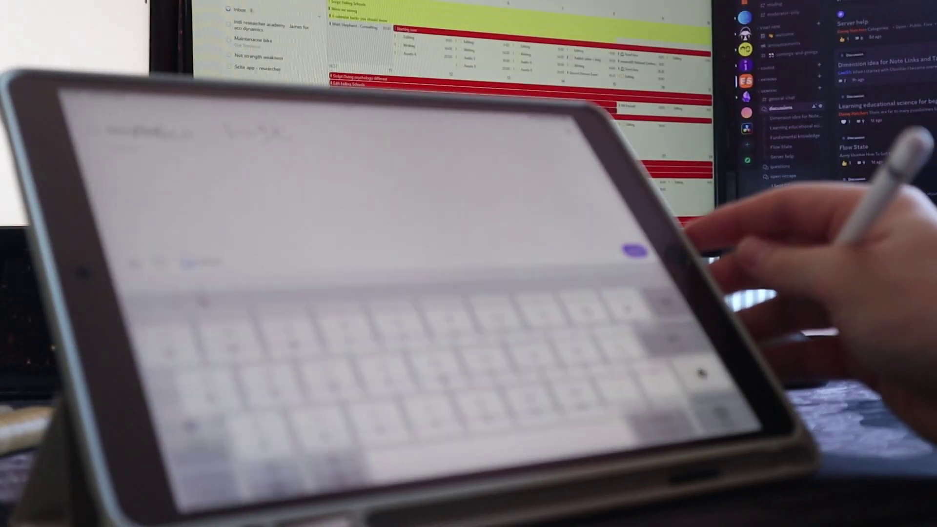
key("Return")
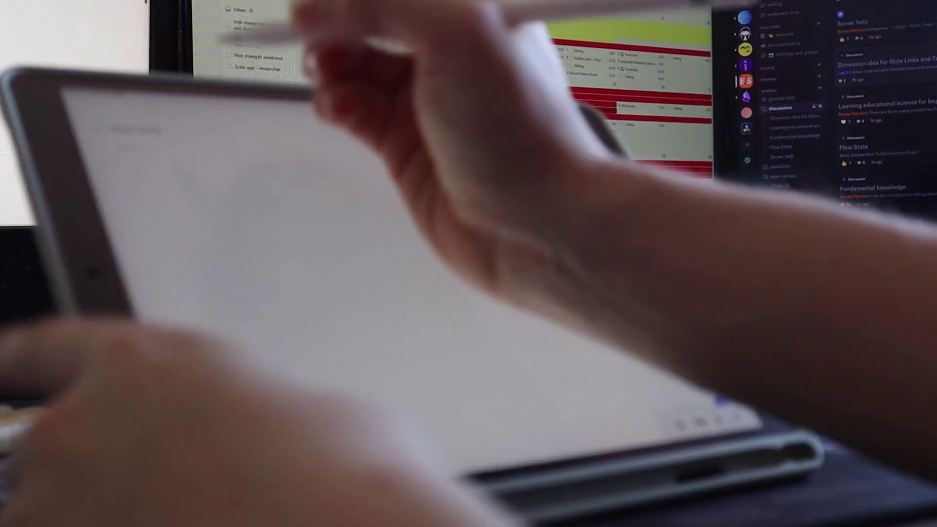
left_click_drag(137, 125, 229, 122)
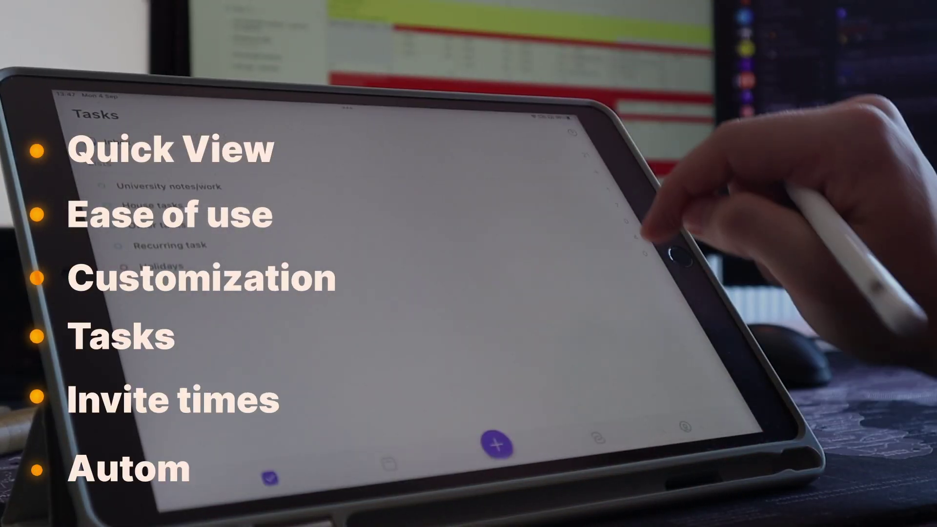
left_click(389, 463)
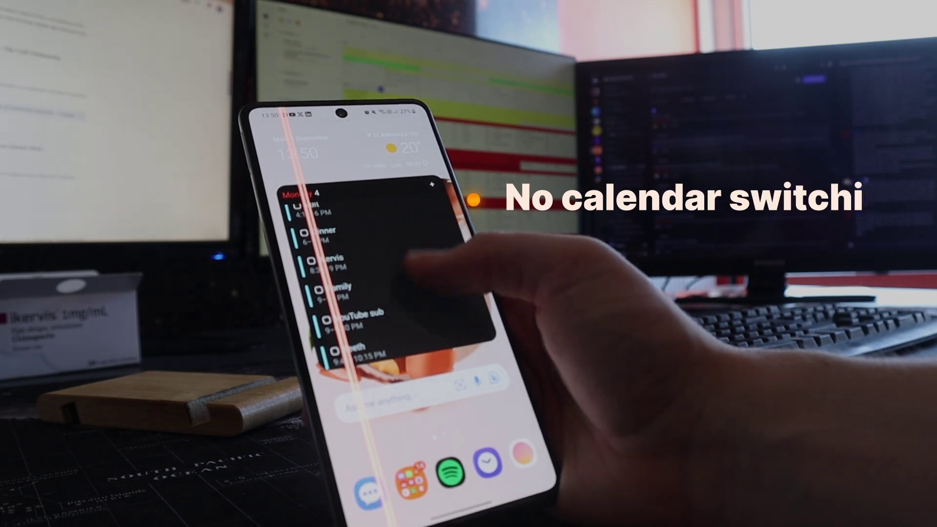
- Open the calendar from the widget in week view with all-day events collapsed, showing 11–17 September
scroll(407, 261, "up", 3)
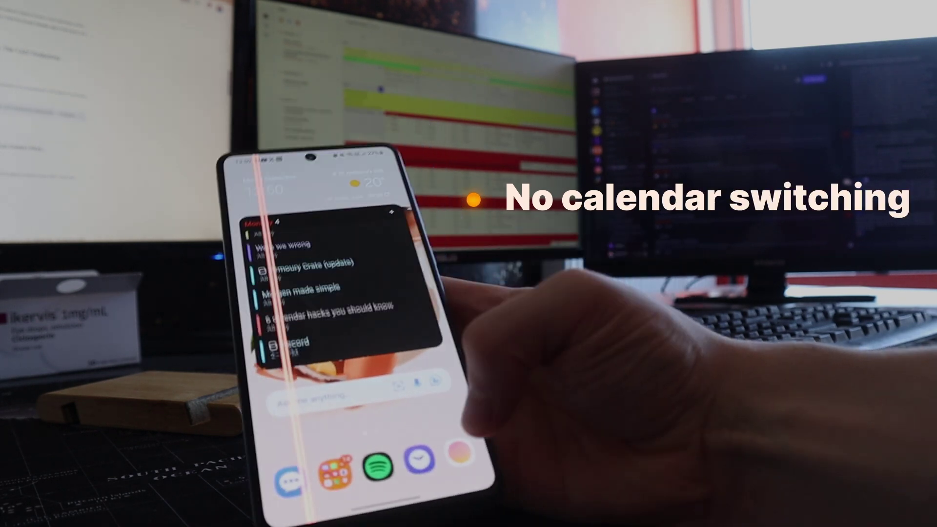
left_click(450, 293)
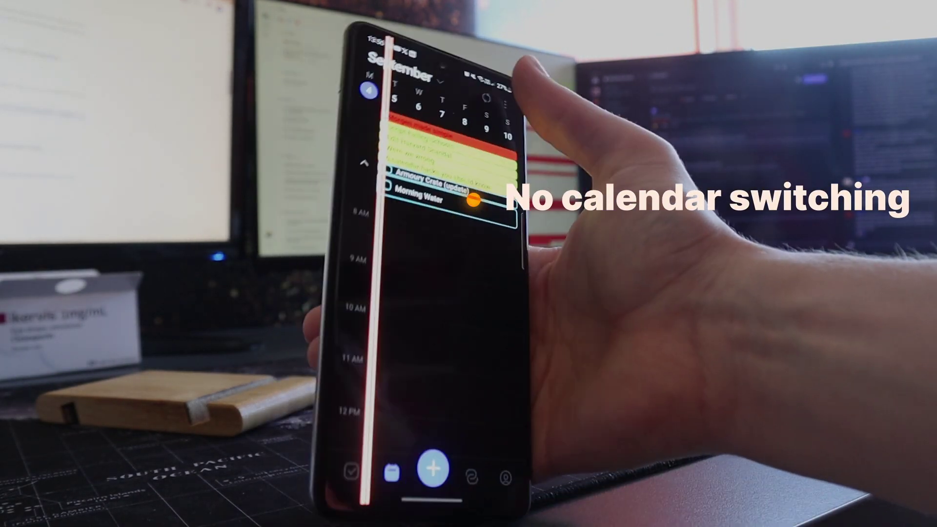
left_click(407, 143)
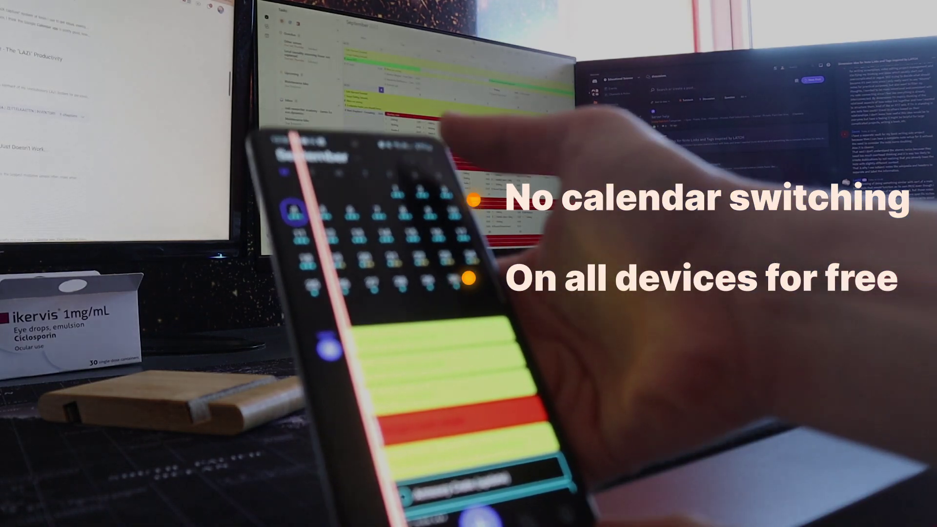
left_click(442, 171)
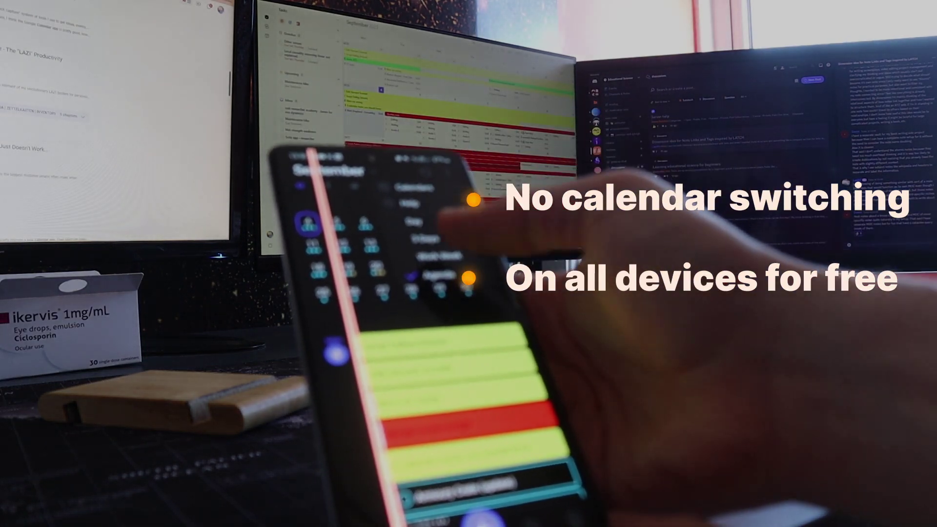
left_click(490, 215)
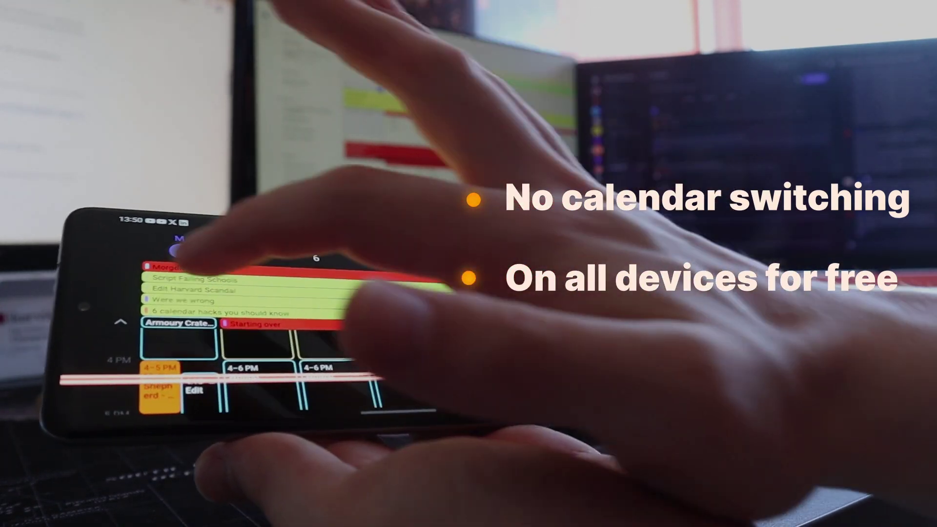
left_click(114, 332)
left_click_drag(444, 342, 356, 314)
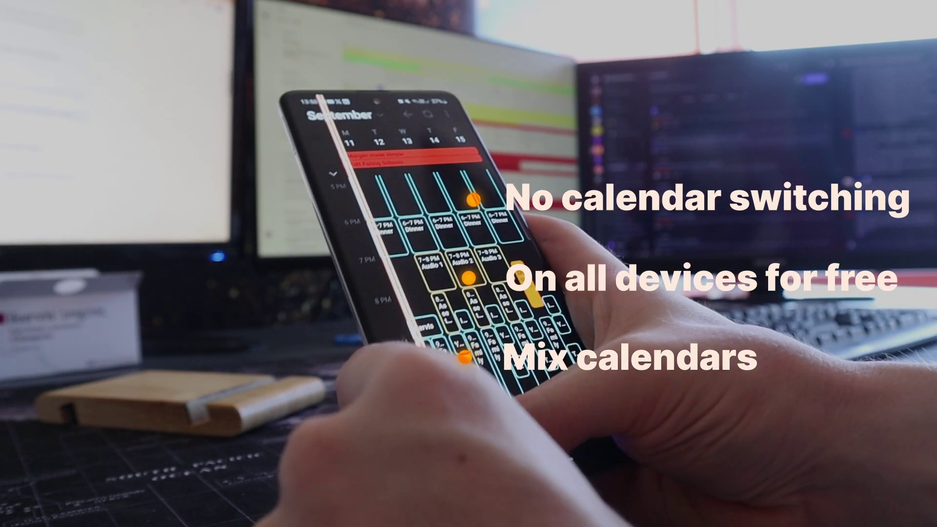
- Start a quick-add task titled 'New task' from the tasks list
left_click(561, 435)
left_click(593, 432)
type("New")
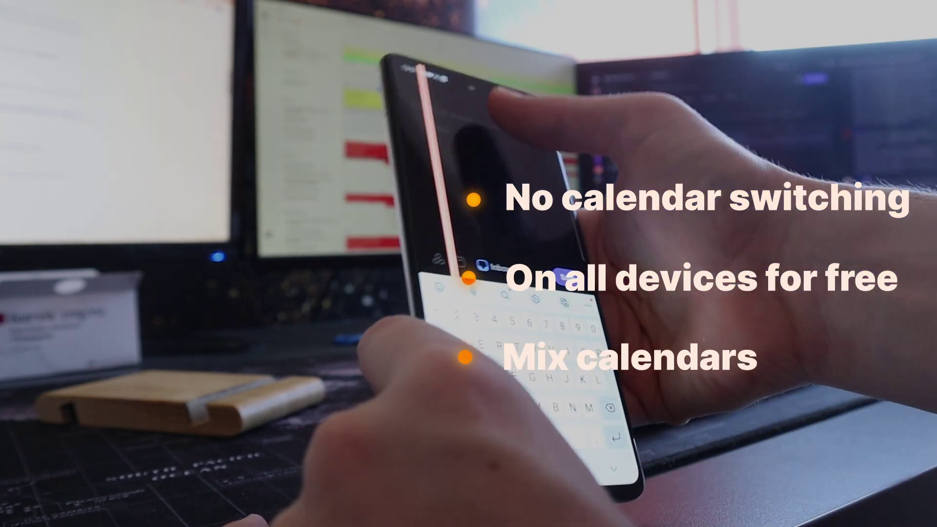
type(" task")
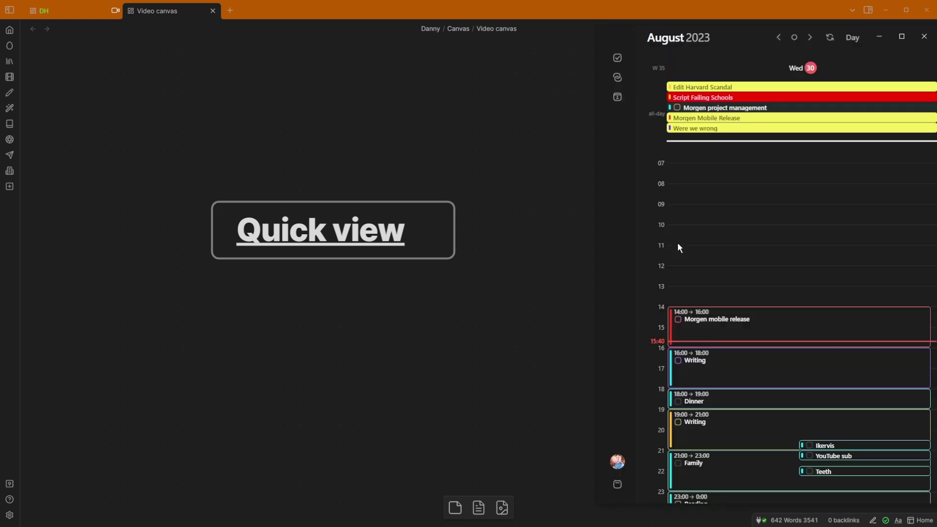
- Maximise the calendar, switch to month view, then day view for Wed 30, stepping back to Mon 28
key("super+Up")
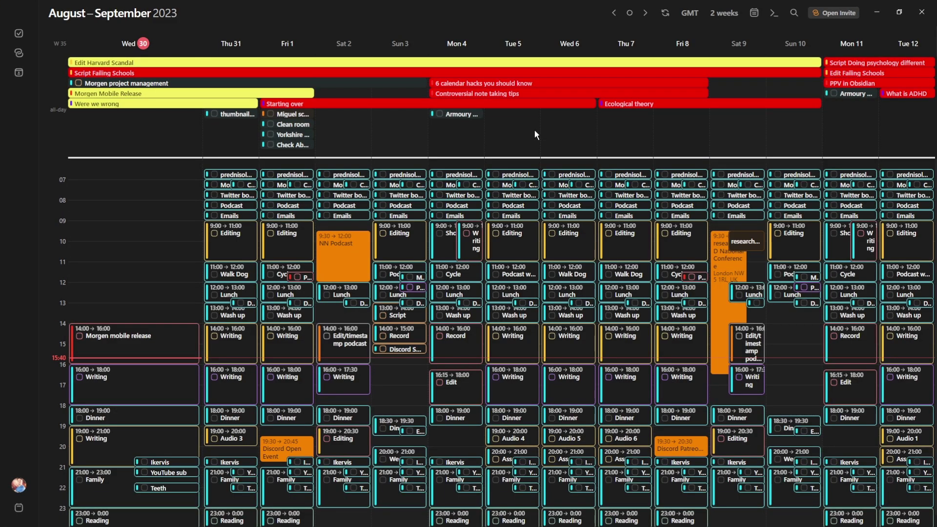
key("m")
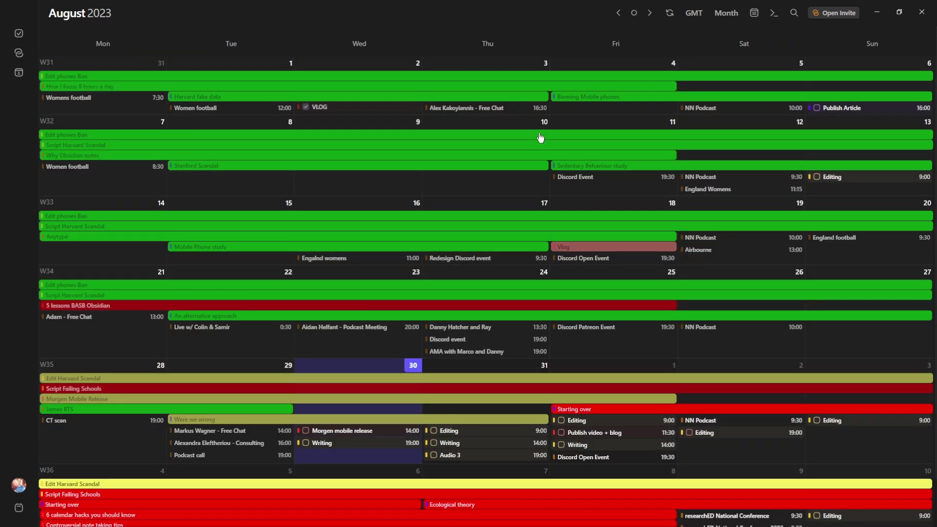
key("d")
key("k")
key("k")
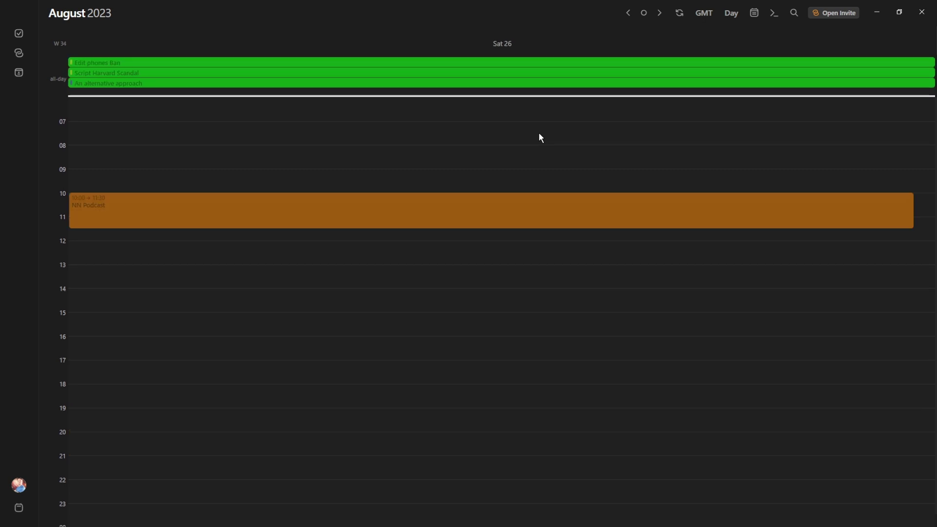
key("j")
key("j")
key("j")
key("k")
key("k")
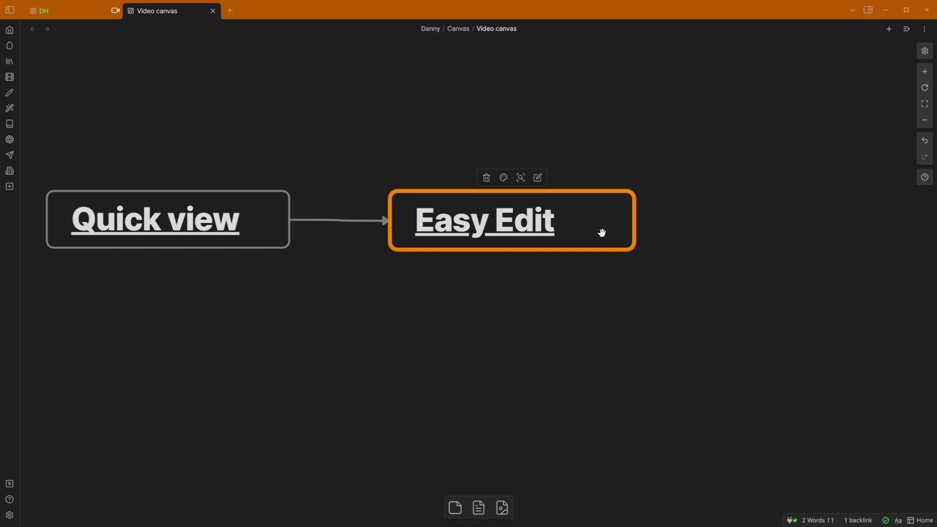
- Create a Blocked event on Wed 30 and resize it to 7:00–12:00
left_click_drag(373, 222, 373, 273)
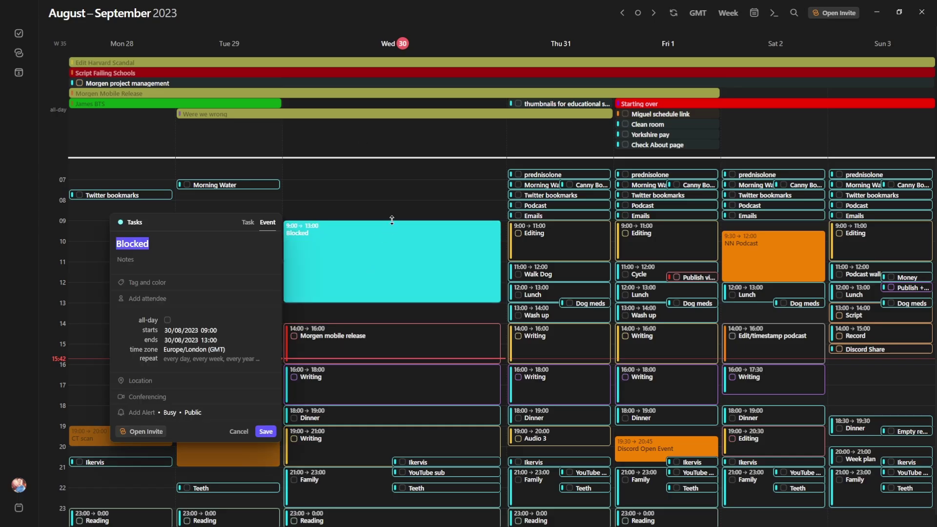
left_click_drag(392, 220, 395, 183)
left_click_drag(391, 301, 396, 282)
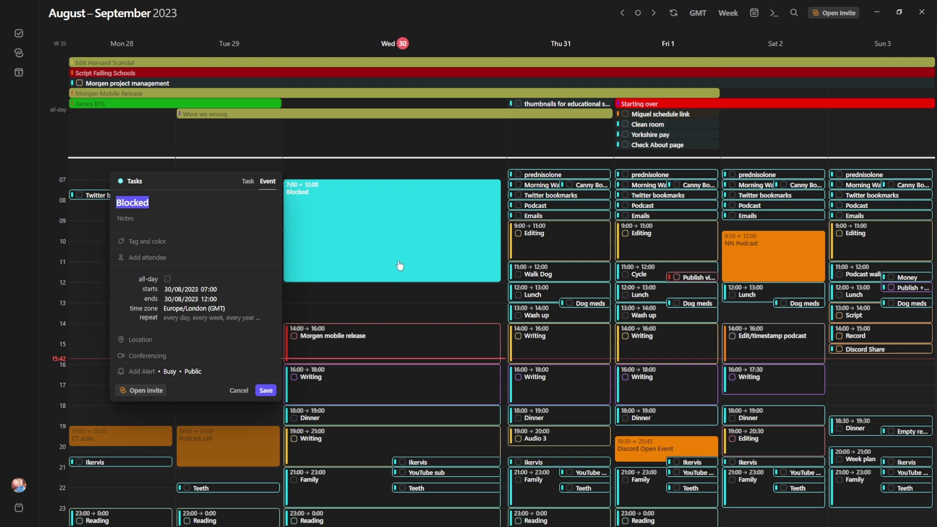
left_click(392, 309)
- Add a 12:00–14:00 Blocked event and move Blocked events between the all-day row and timeline
left_click(392, 309)
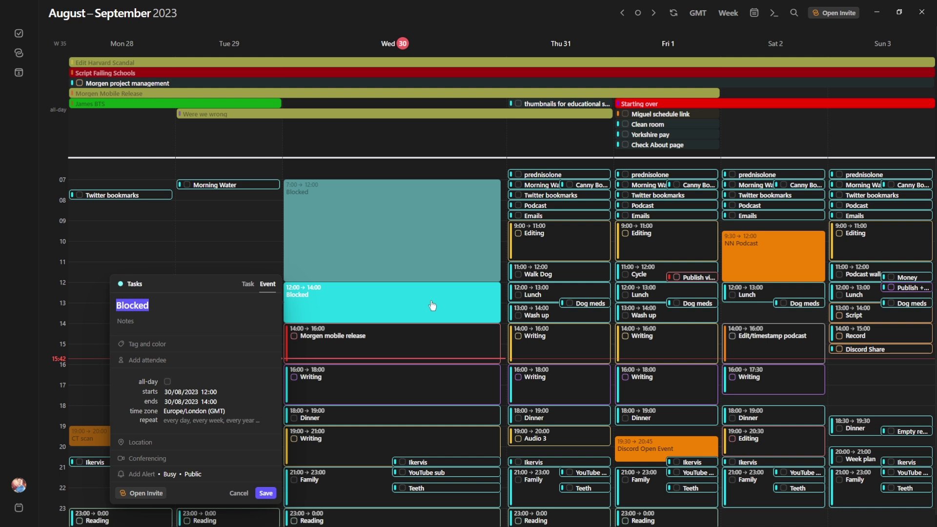
left_click_drag(432, 305, 385, 138)
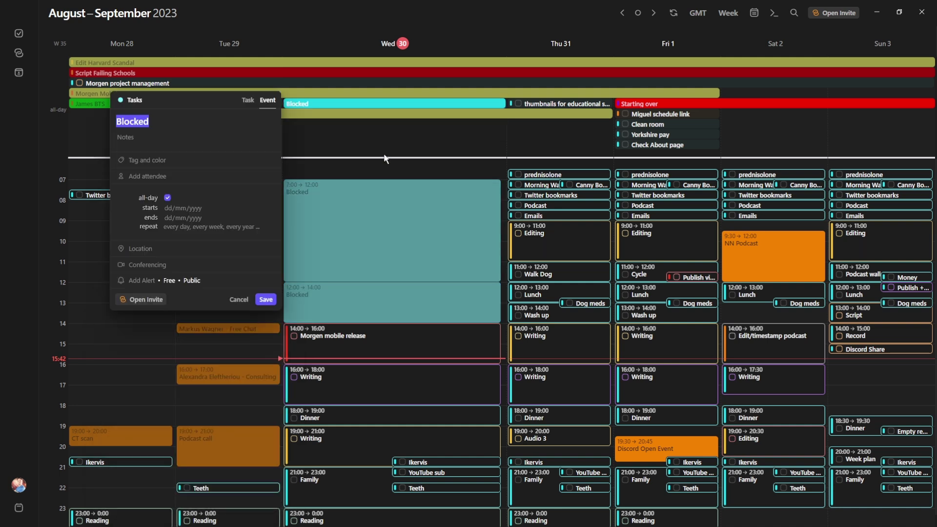
left_click(266, 299)
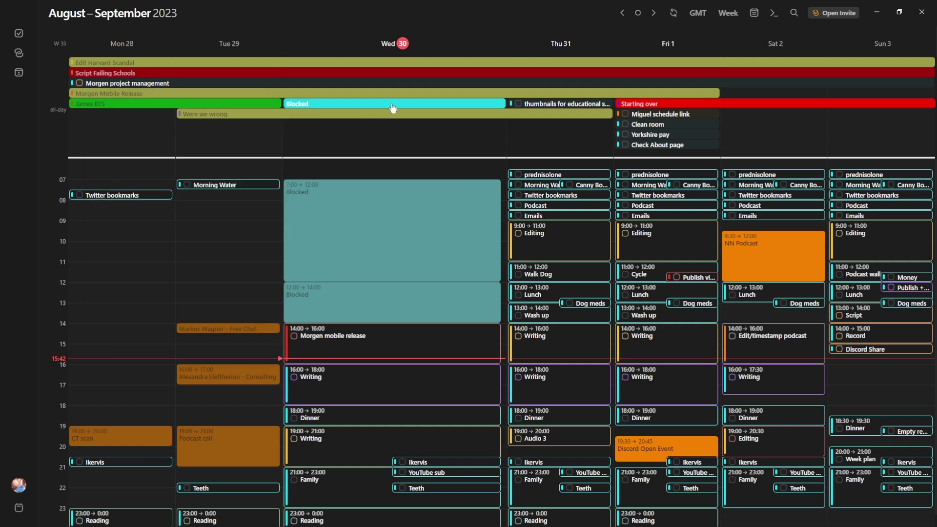
left_click_drag(394, 108, 434, 276)
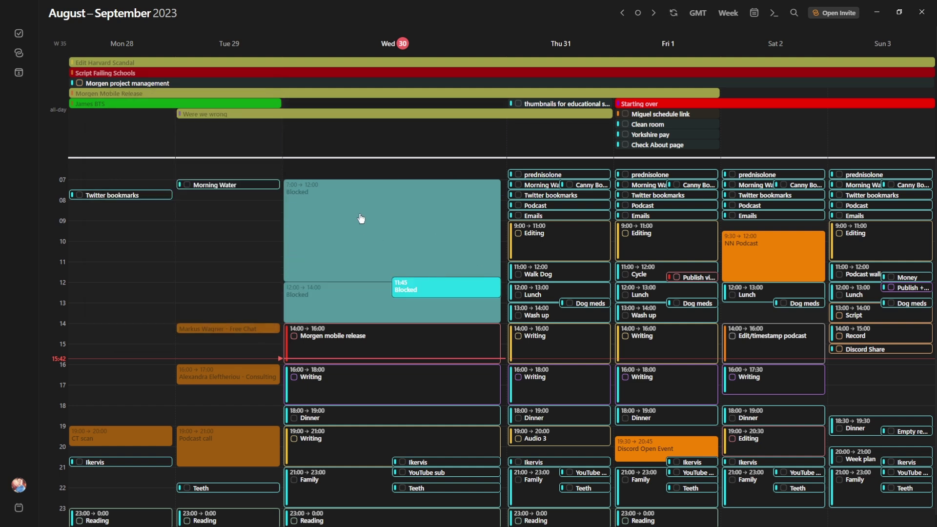
left_click_drag(361, 219, 371, 128)
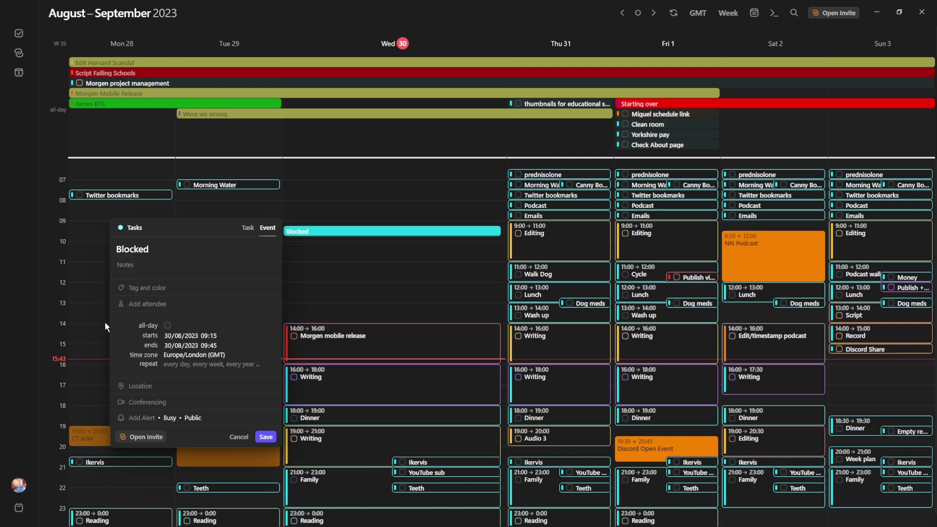
- Make the Blocked event repeat every 2 weeks on Tuesday, Wednesday and Friday
left_click(178, 365)
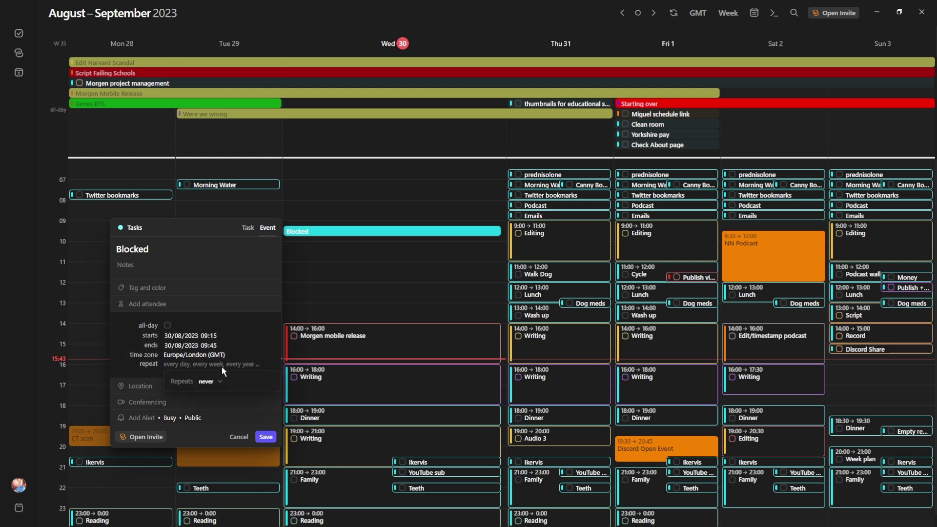
type("every 2 weeks")
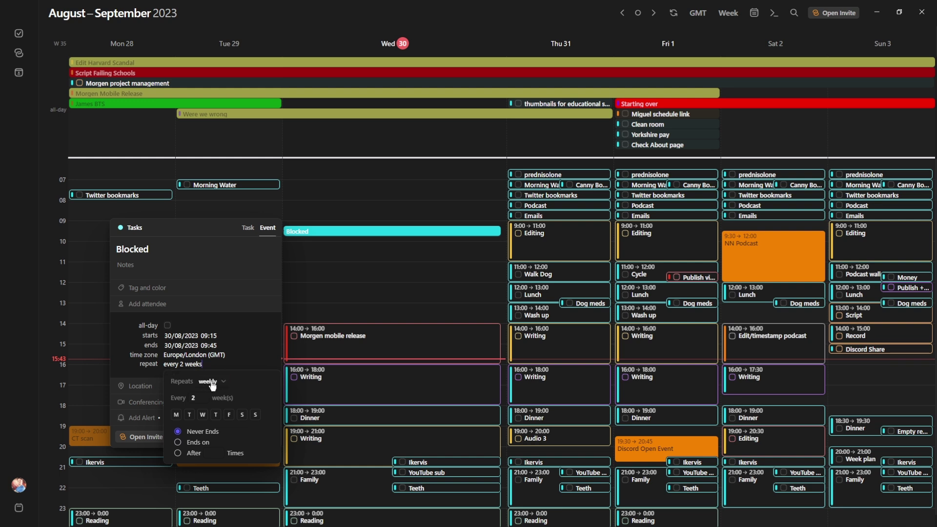
left_click(189, 414)
left_click(203, 414)
left_click(229, 414)
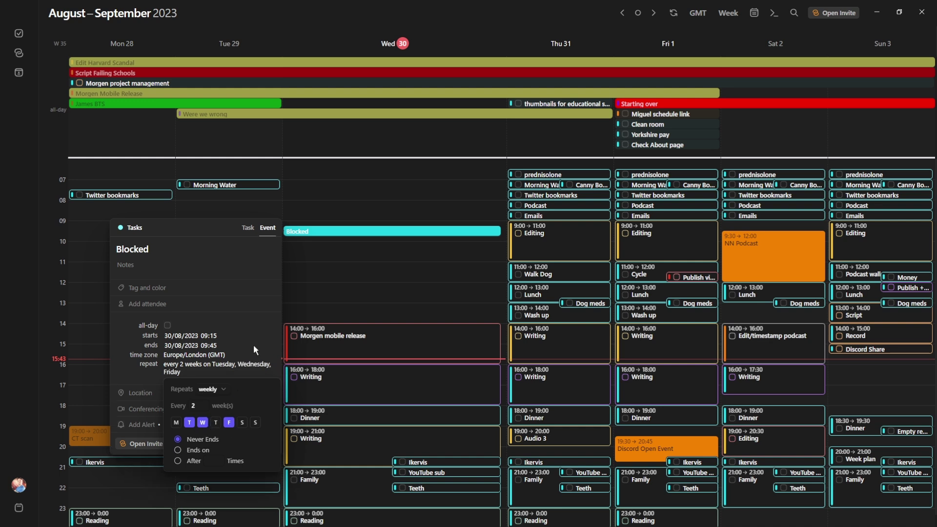
left_click(211, 369)
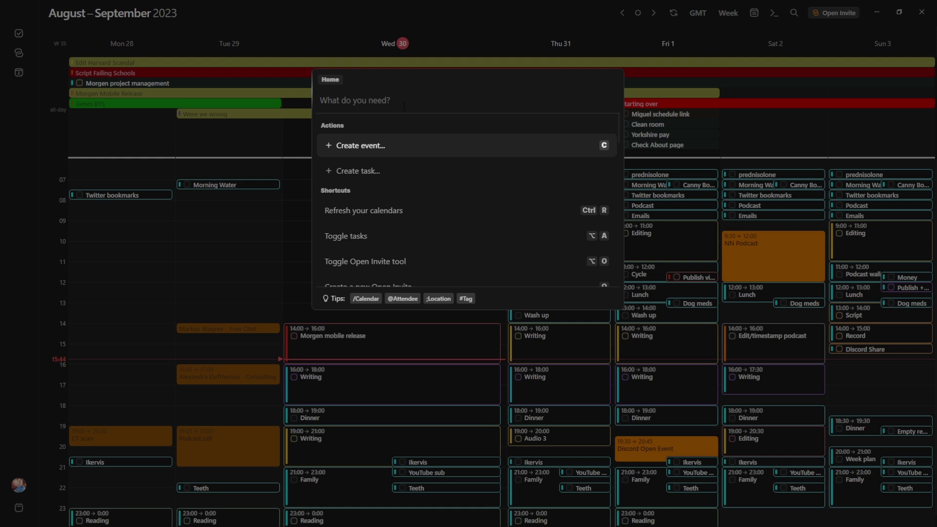
- Quick-add 'tomorrow 7pm do thing' as an event on Thursday 31, 19:00–20:00
type("tomorrow 7pm")
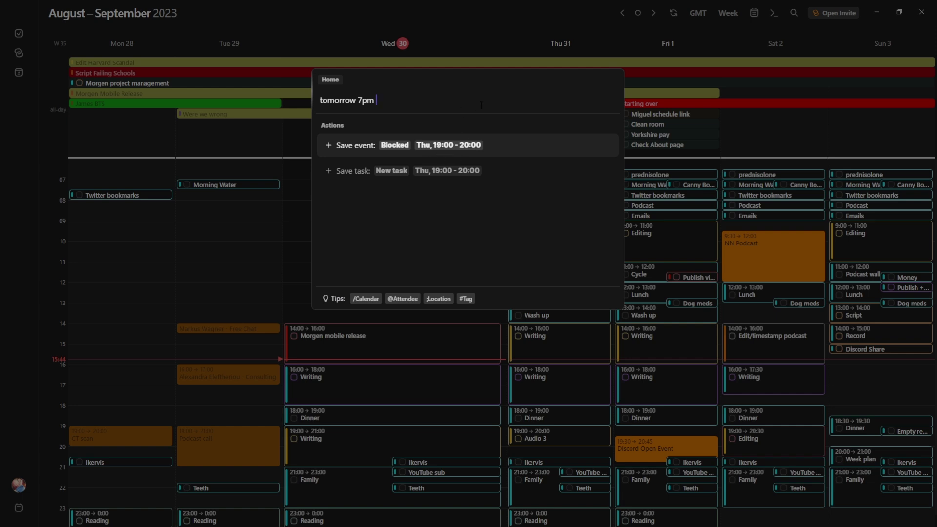
type("do thing")
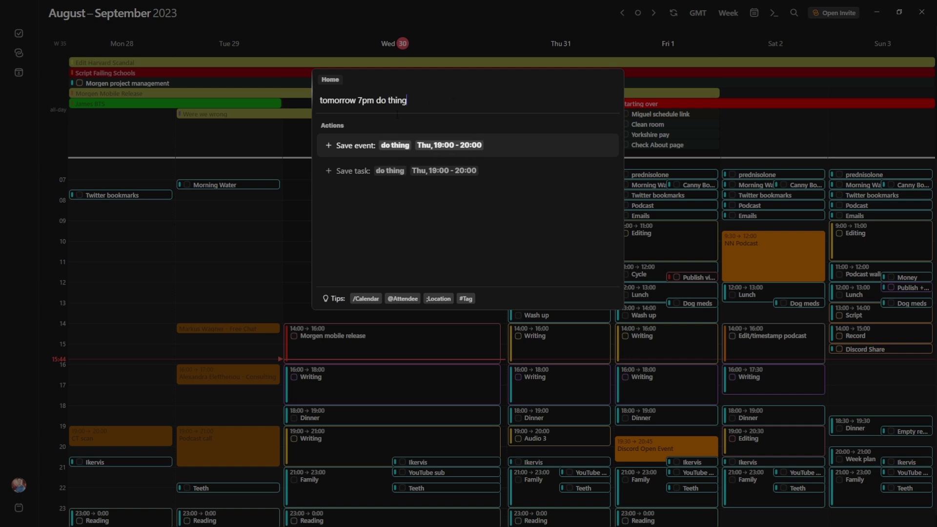
left_click(435, 146)
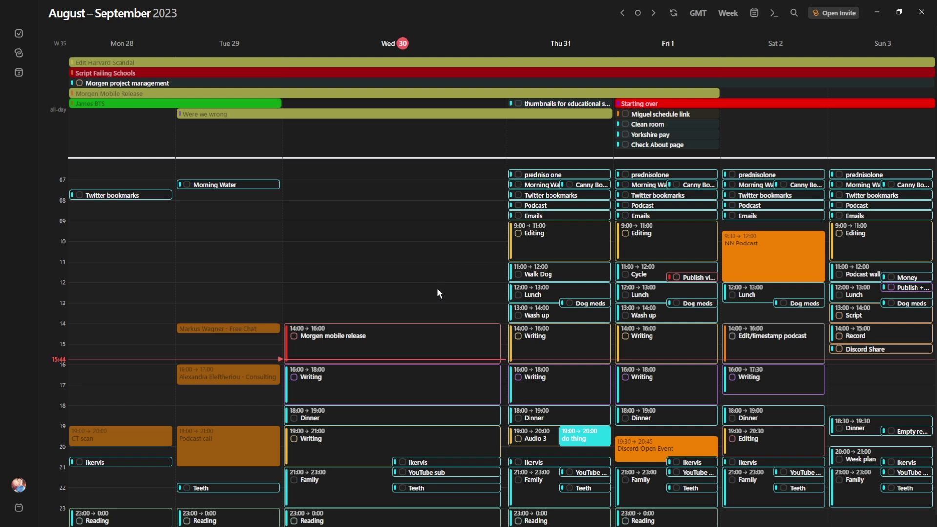
left_click(774, 14)
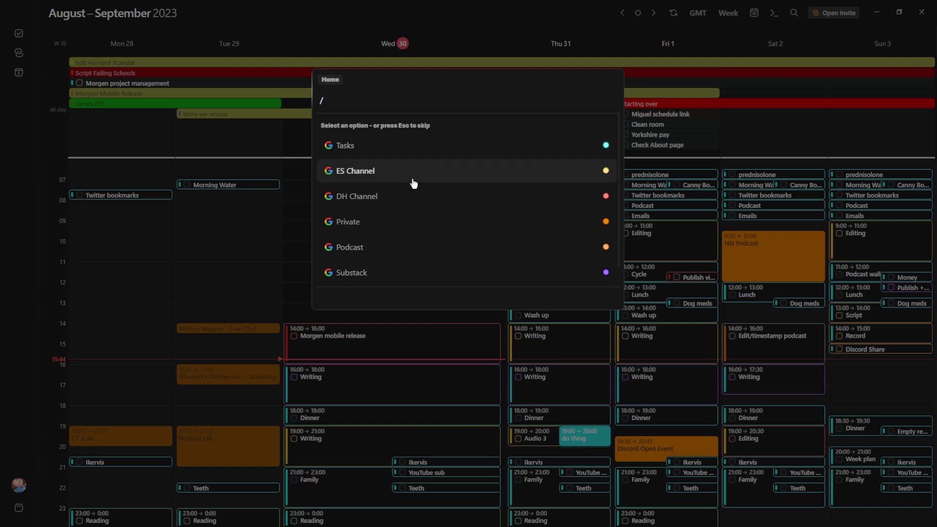
- Preview the calendar, attendee, location and tag prefixes in the command bar, then pick the Done tag
key("BackSpace")
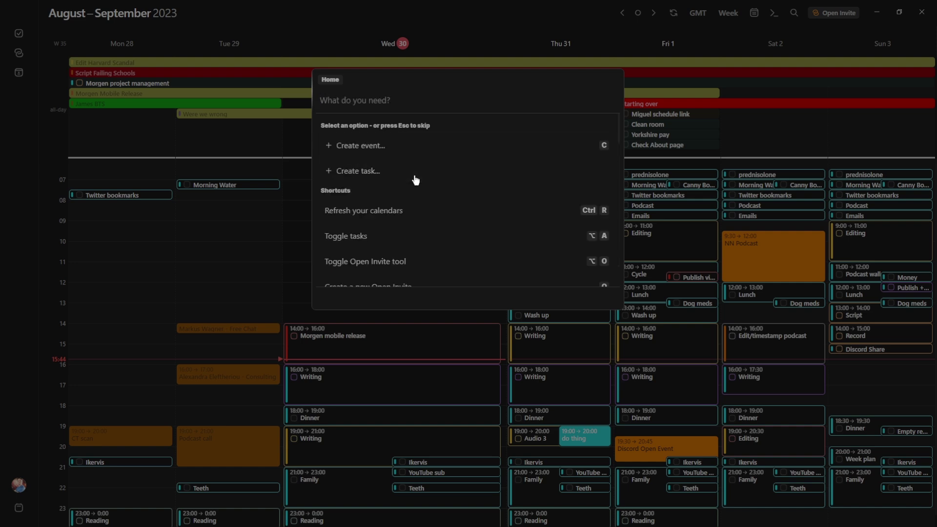
type("@")
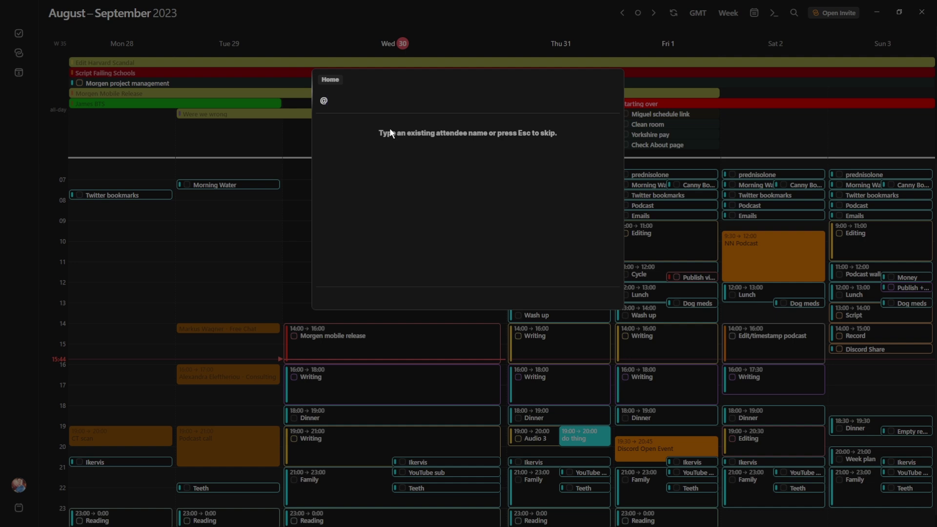
key("BackSpace")
type(";")
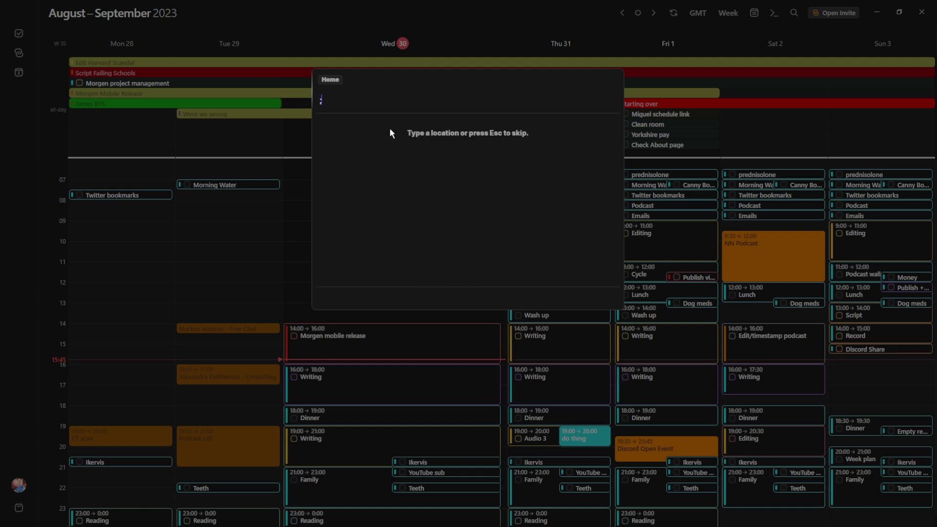
key("BackSpace")
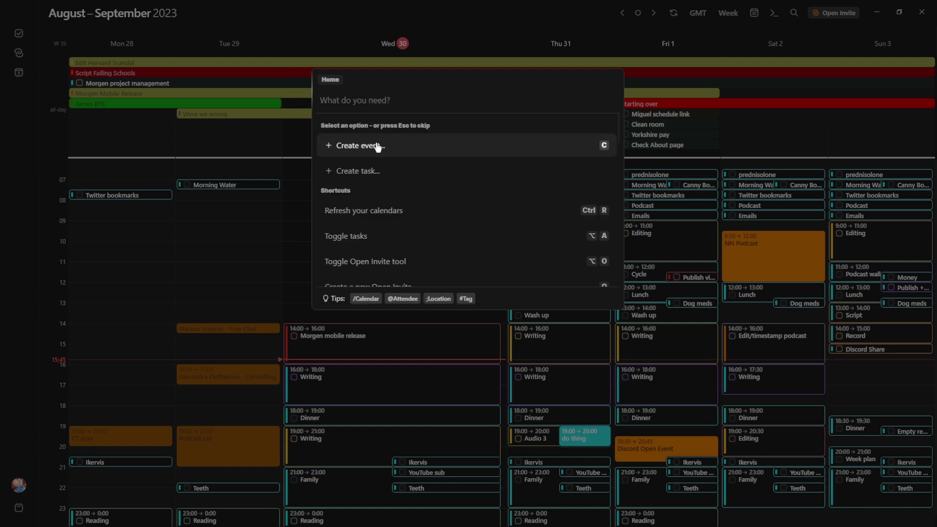
type("#")
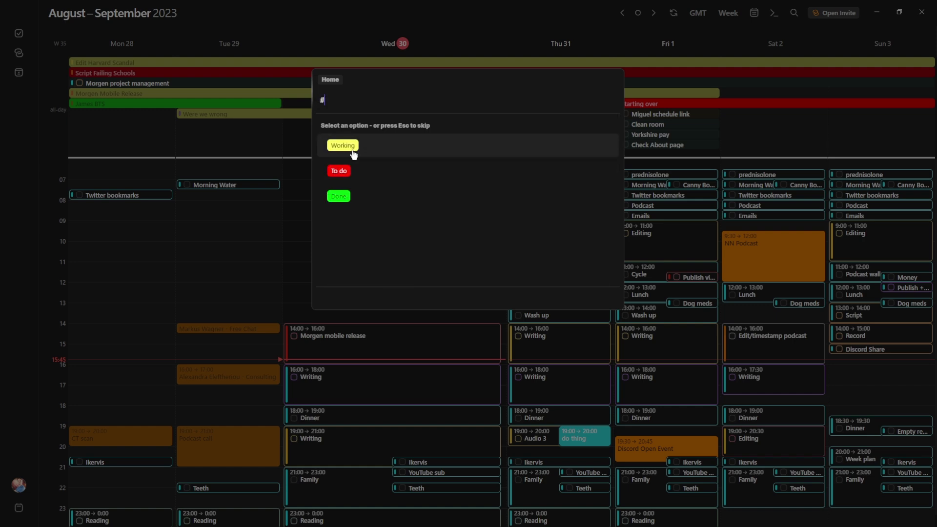
left_click(380, 196)
- Review the connected Google account's calendars in Preferences, then close the settings
left_click(21, 486)
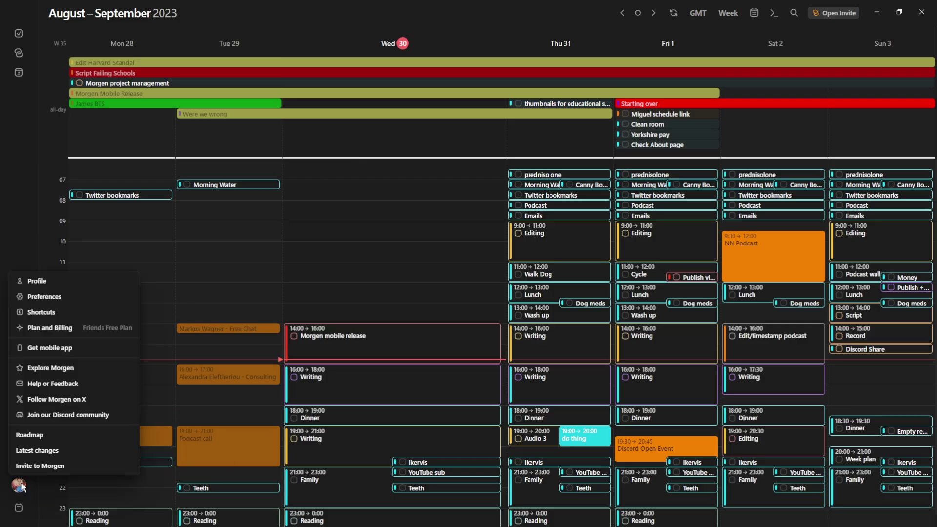
left_click(49, 303)
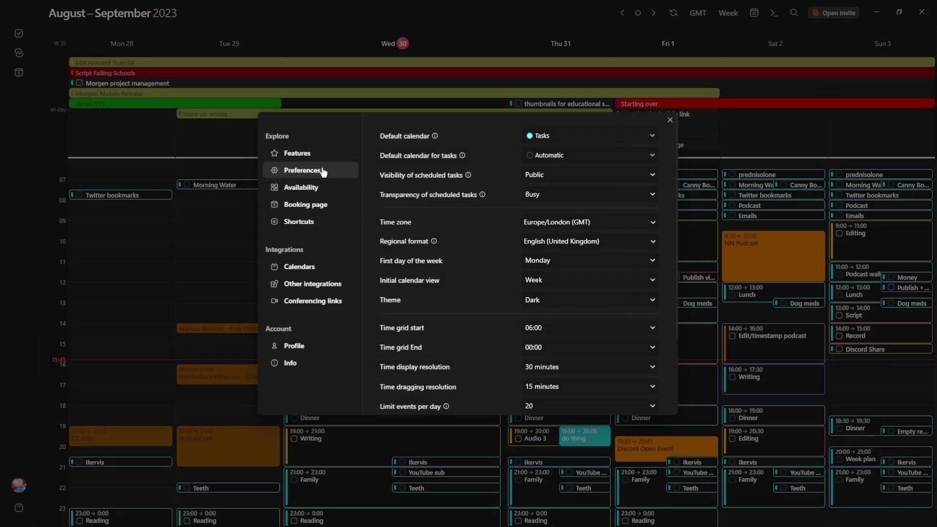
left_click(306, 268)
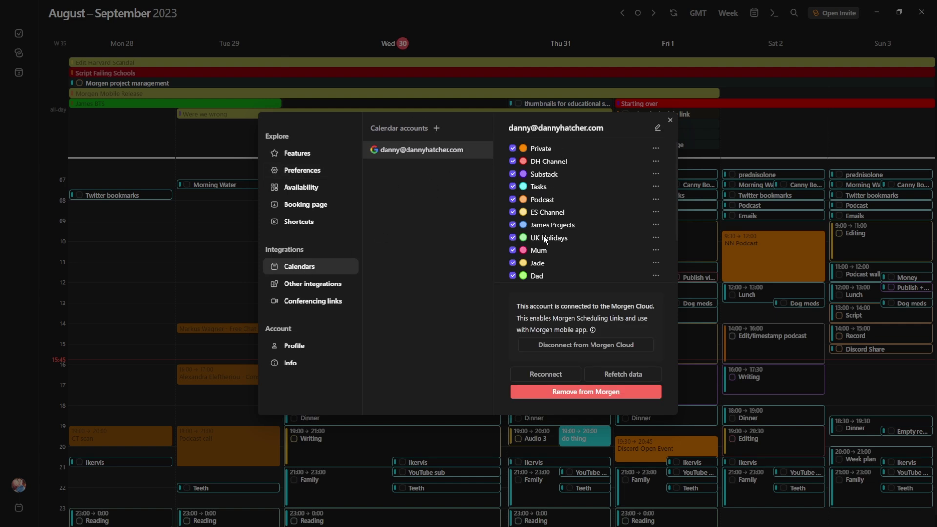
scroll(544, 238, "down", 3)
scroll(546, 229, "up", 3)
scroll(537, 234, "down", 2)
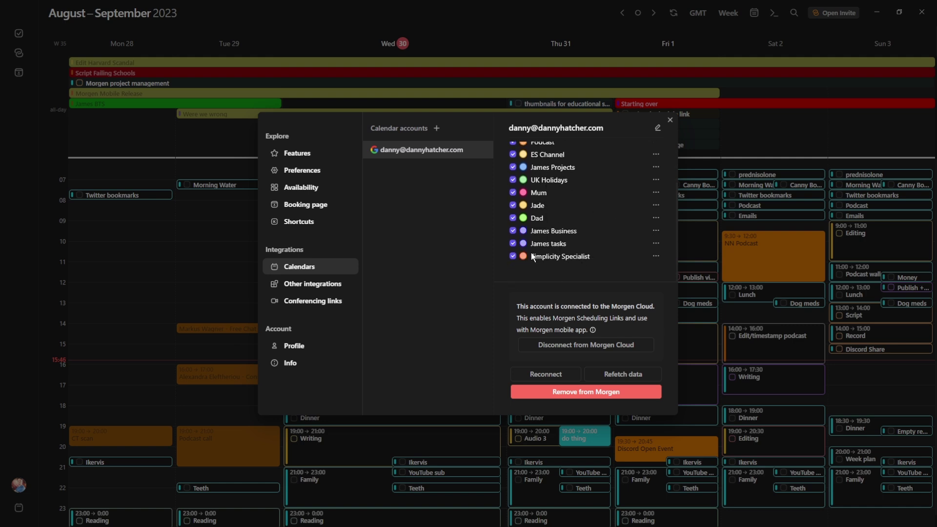
scroll(586, 241, "up", 2)
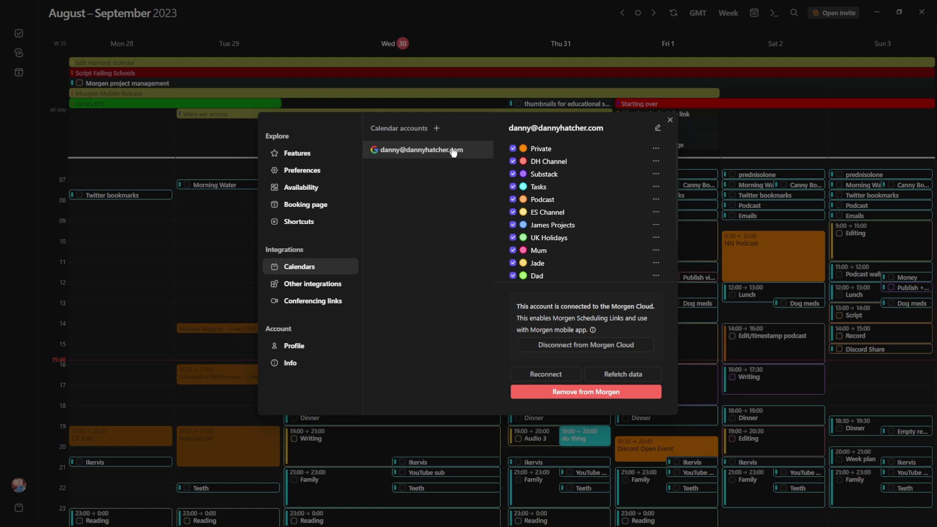
key("Escape")
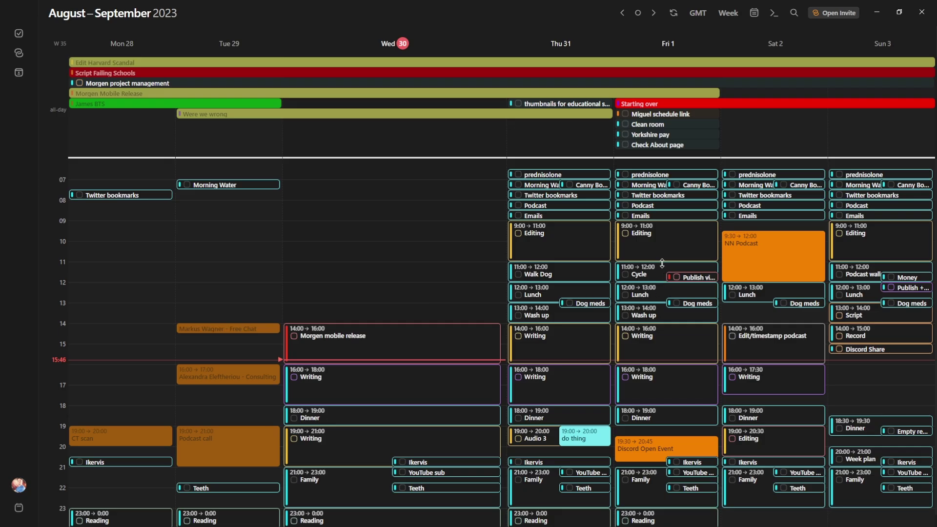
left_click(794, 13)
type("do thing")
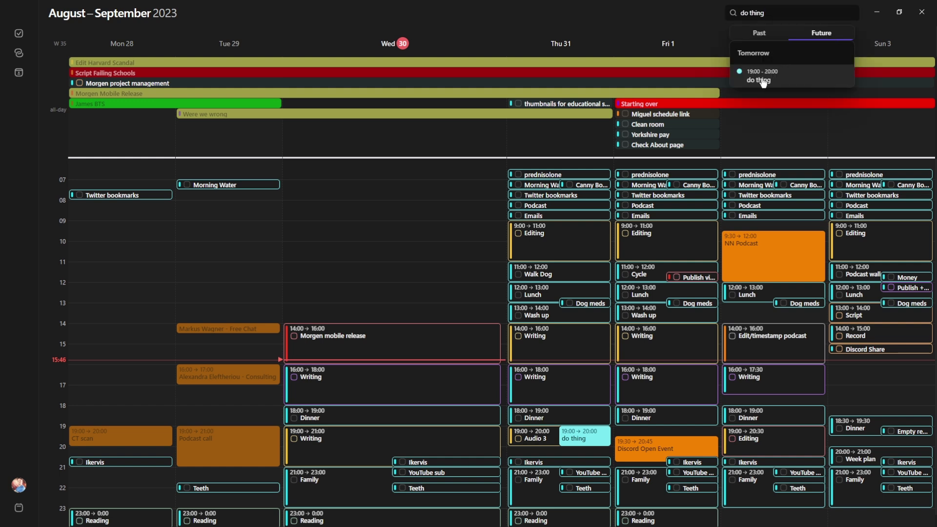
left_click(765, 35)
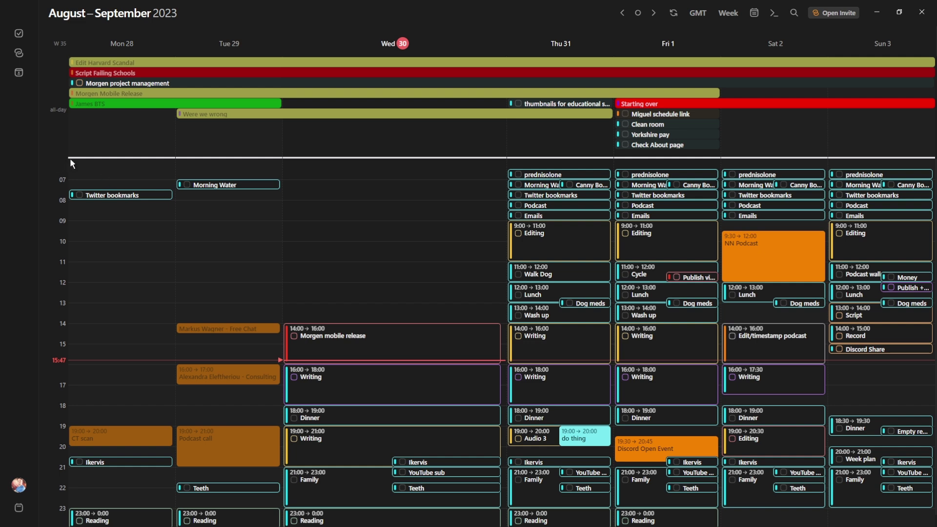
- Open Preferences and check the time grid start, leaving it at 06:00
scroll(120, 202, "down", 1)
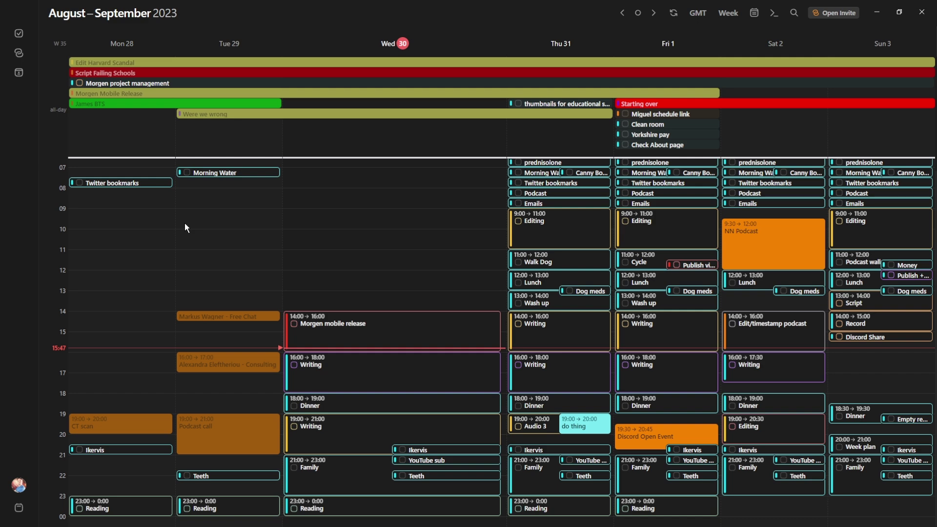
key("ctrl+comma")
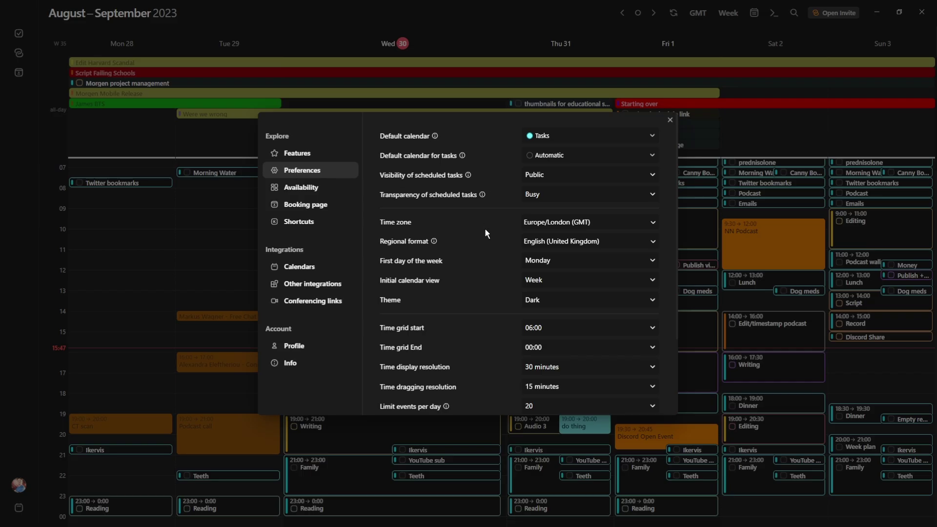
scroll(485, 229, "down", 2)
left_click(560, 231)
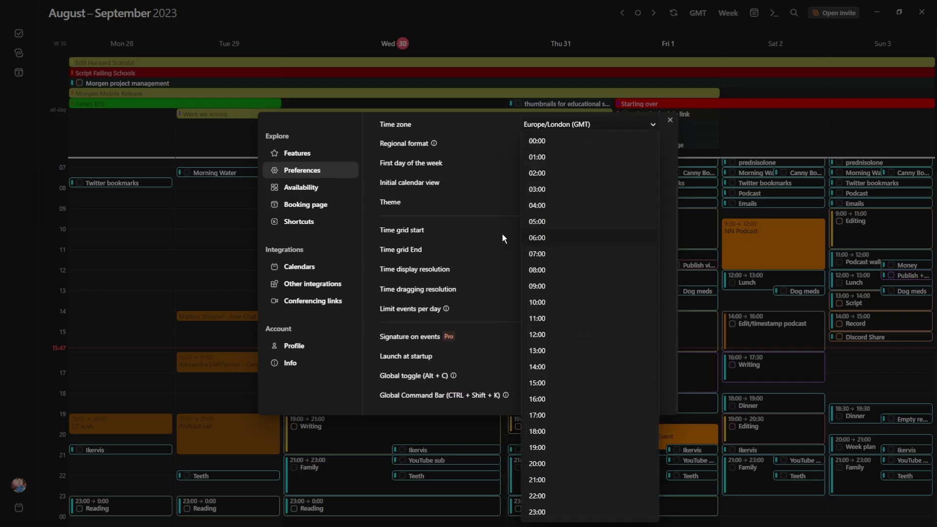
left_click(502, 233)
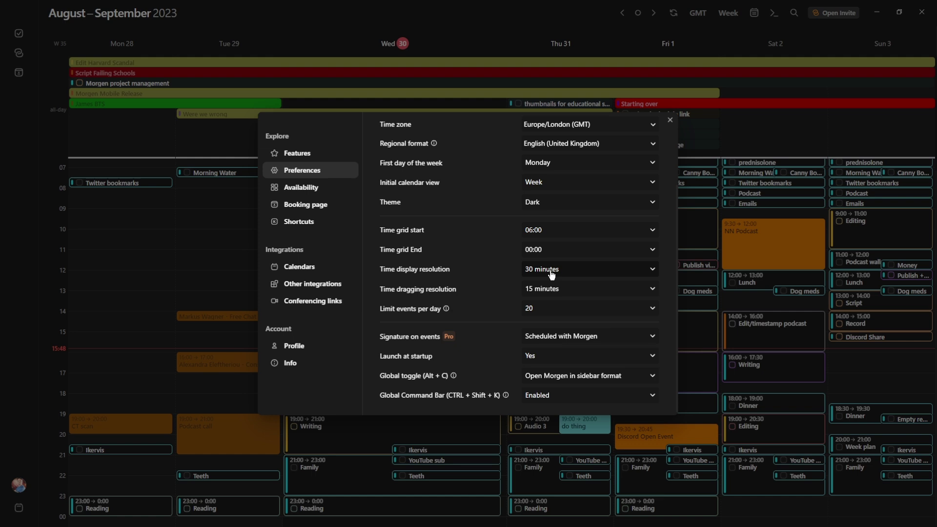
- Keep 30-minute time resolution and 20 events per day, then close Preferences
left_click(535, 267)
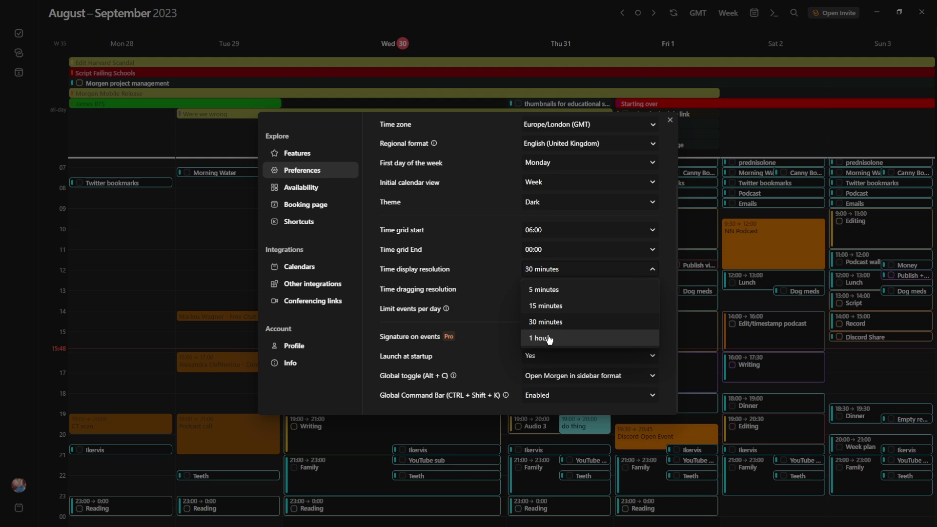
left_click(496, 278)
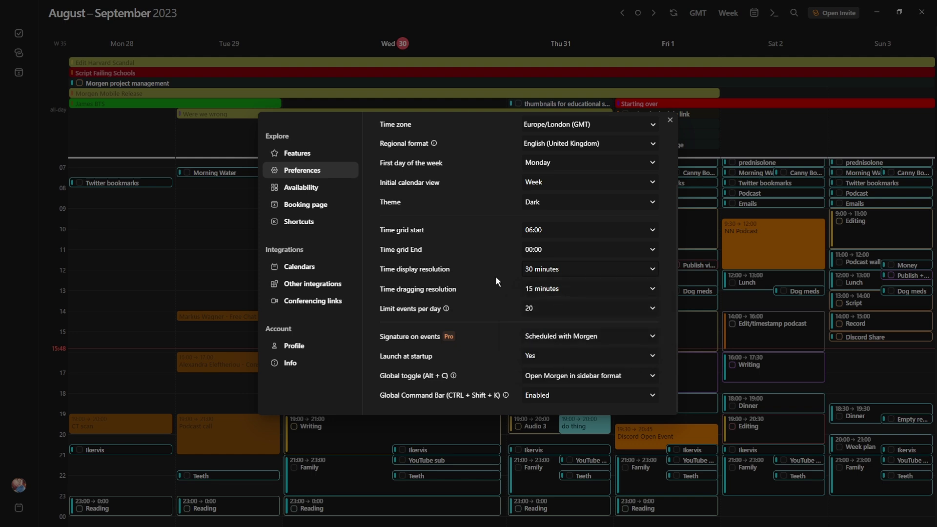
scroll(379, 292, "down", 1)
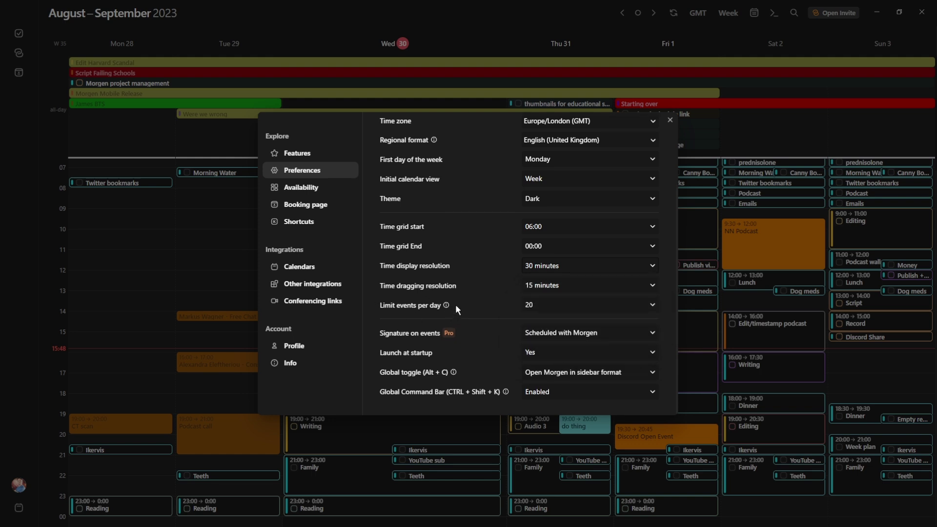
left_click(605, 307)
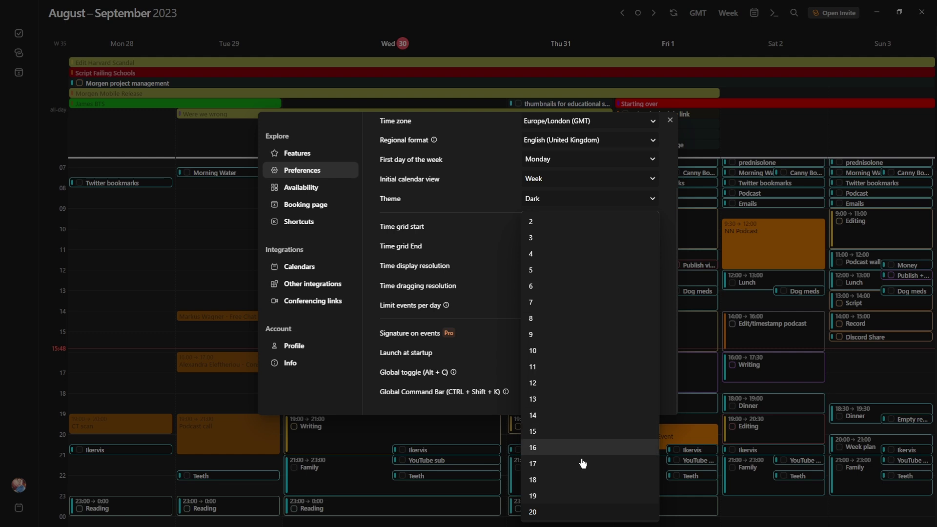
left_click(460, 292)
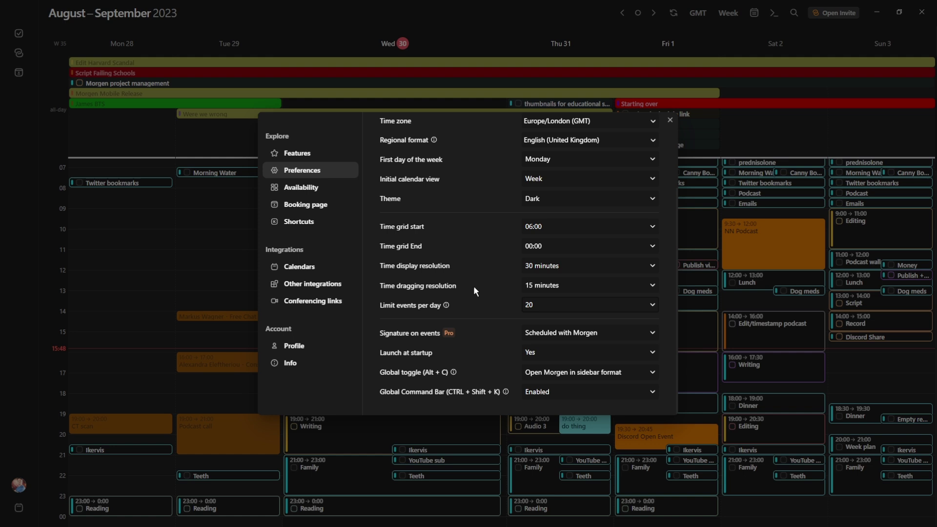
left_click(707, 233)
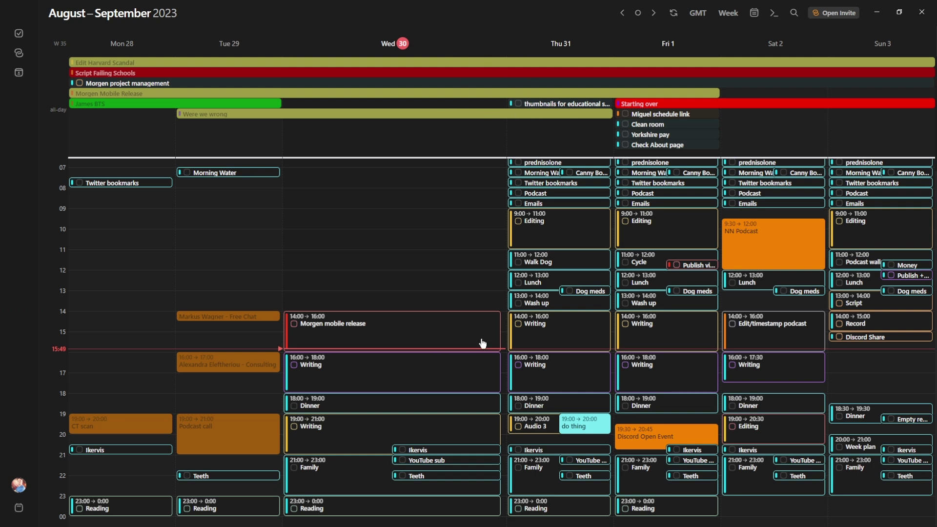
- Cycle through three-day, five-day and single-day views, then jump to today, Wednesday 30 August
left_click(728, 13)
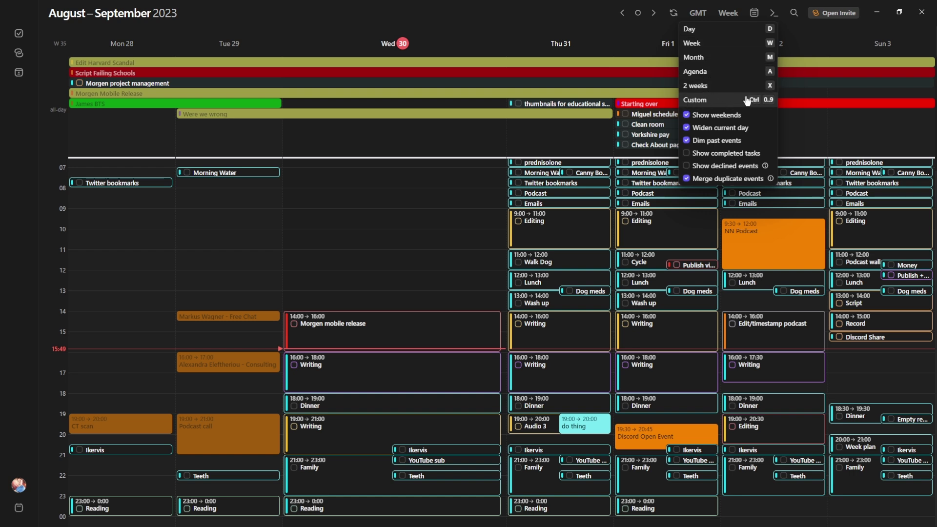
left_click(487, 37)
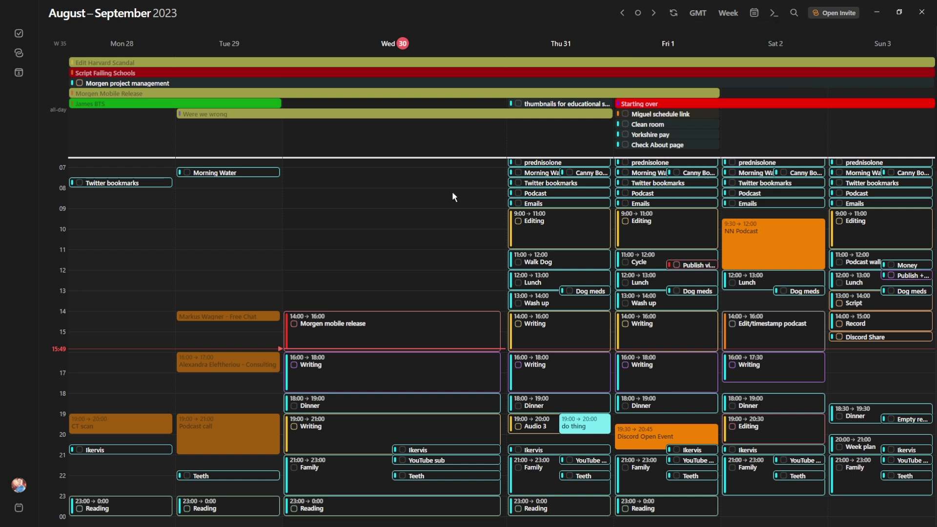
key("3")
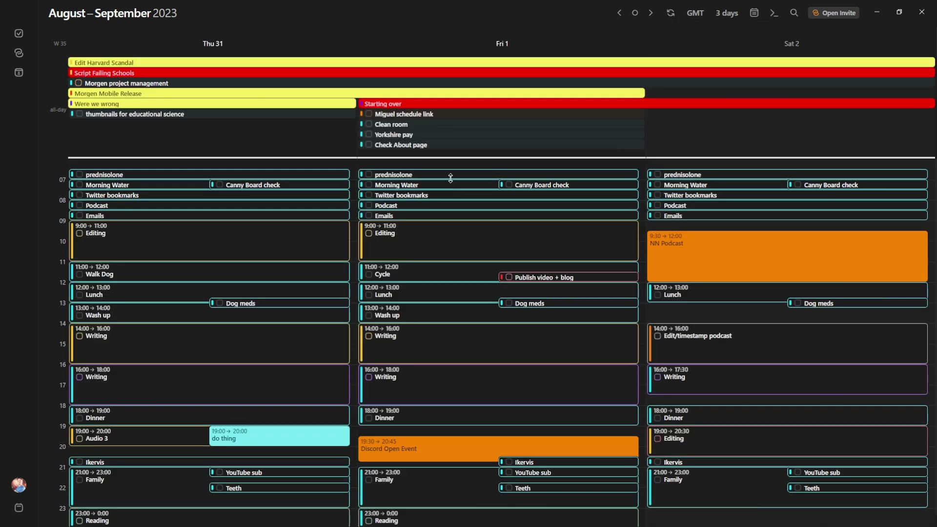
key("5")
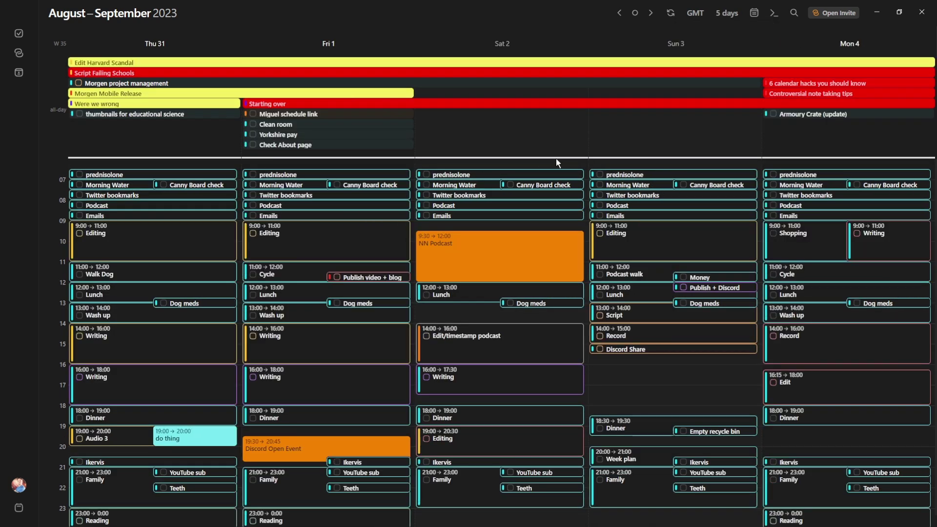
key("1")
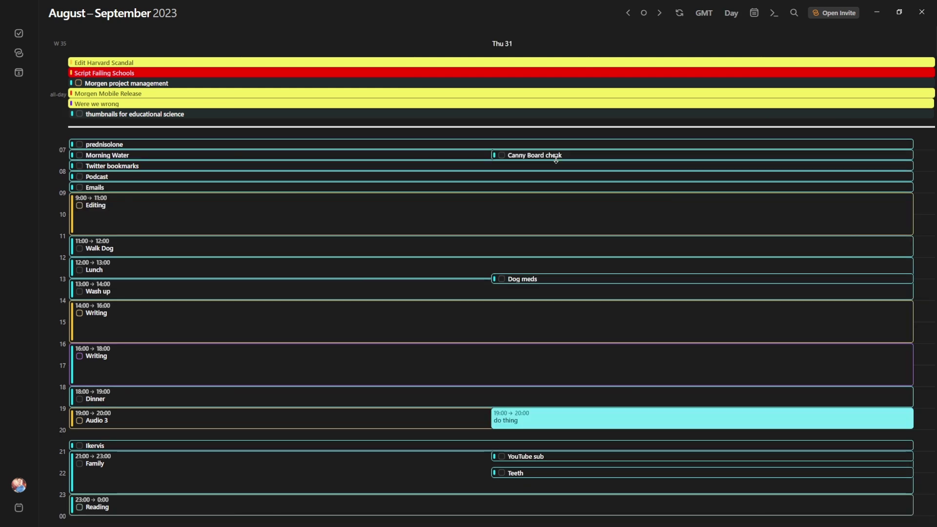
key("t")
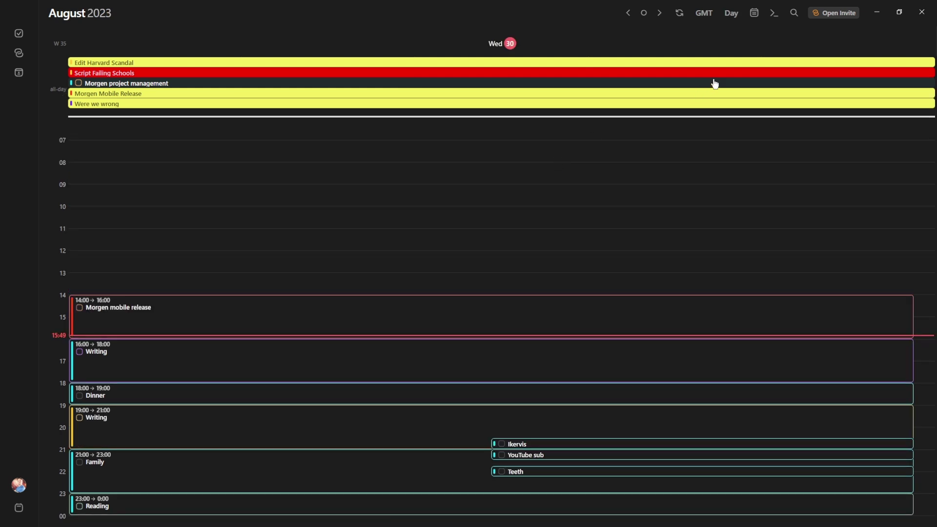
left_click(735, 18)
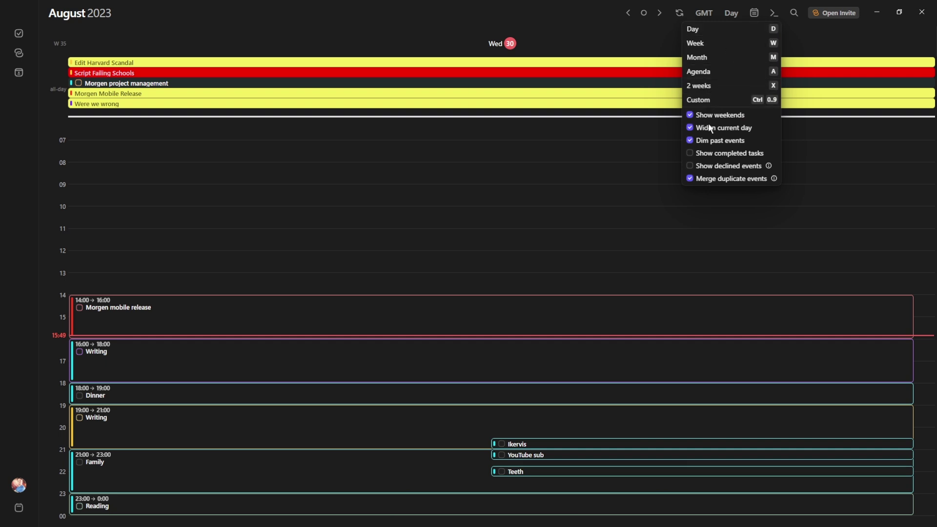
- Return the calendar to the week view
key("Escape")
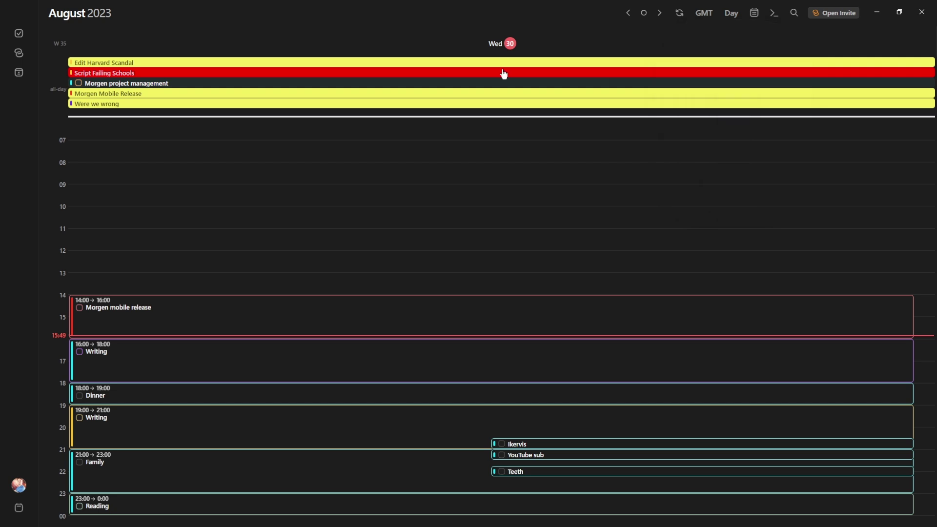
key("w")
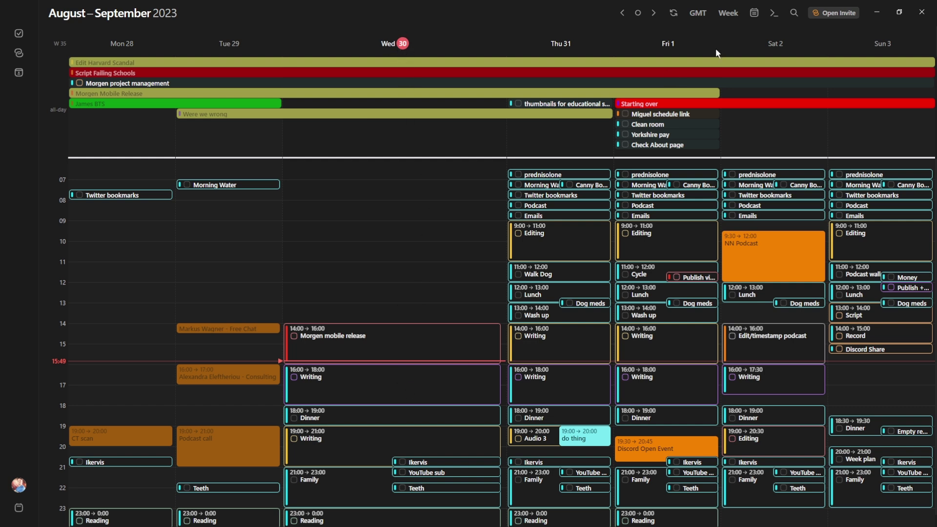
left_click(724, 14)
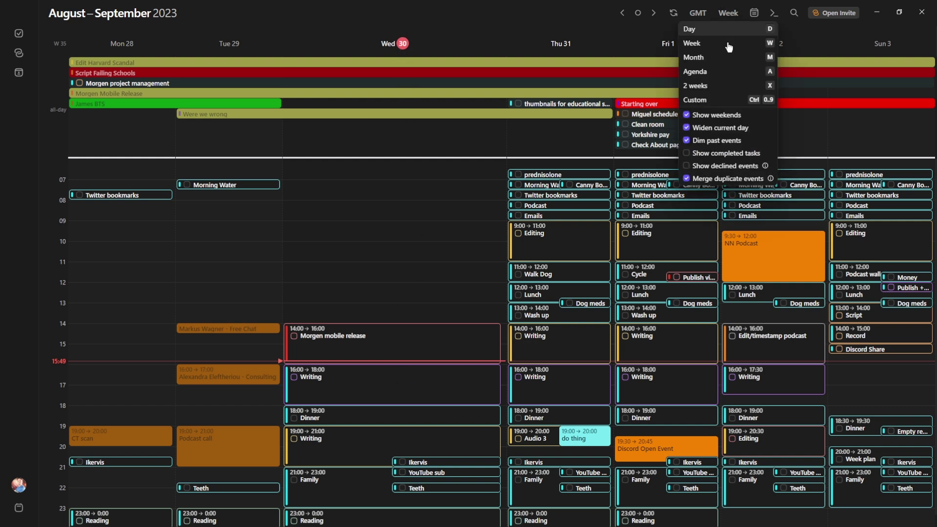
left_click(334, 245)
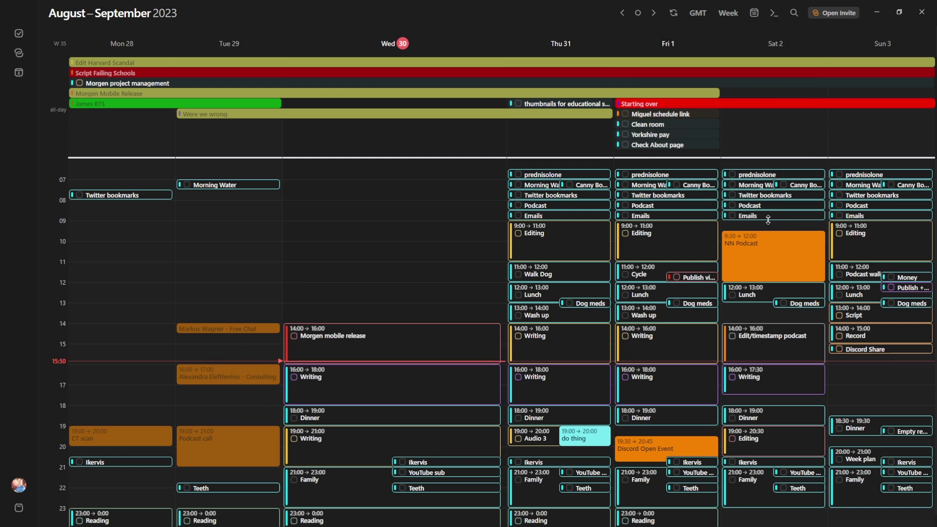
- Briefly show completed tasks, then turn off merging of duplicate events
left_click(728, 12)
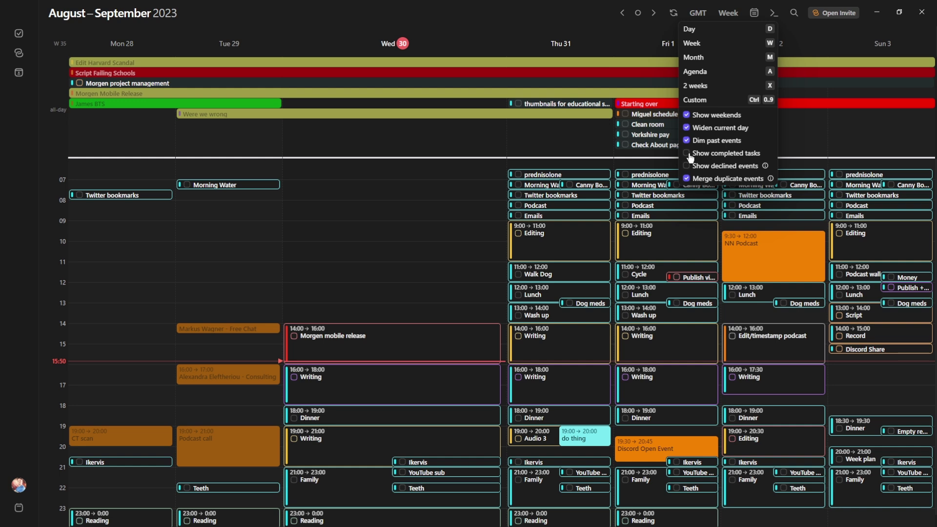
left_click(722, 155)
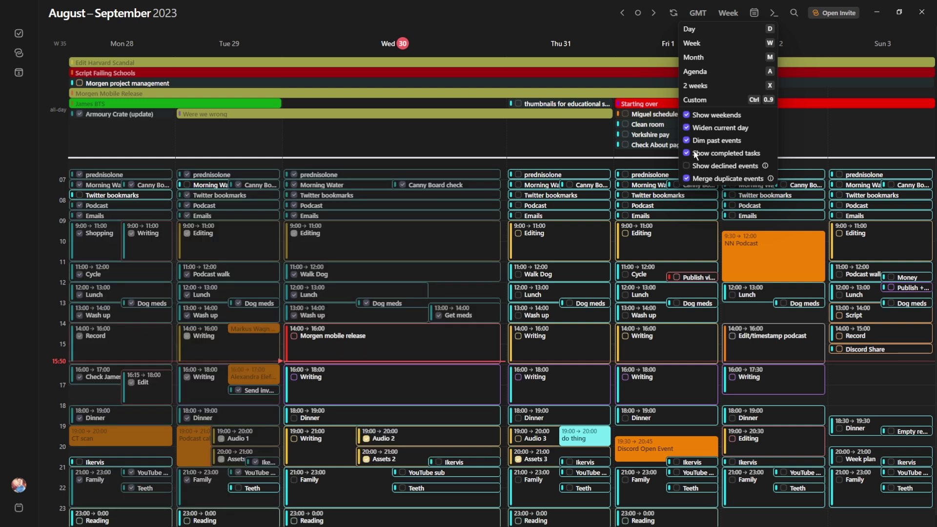
left_click(714, 155)
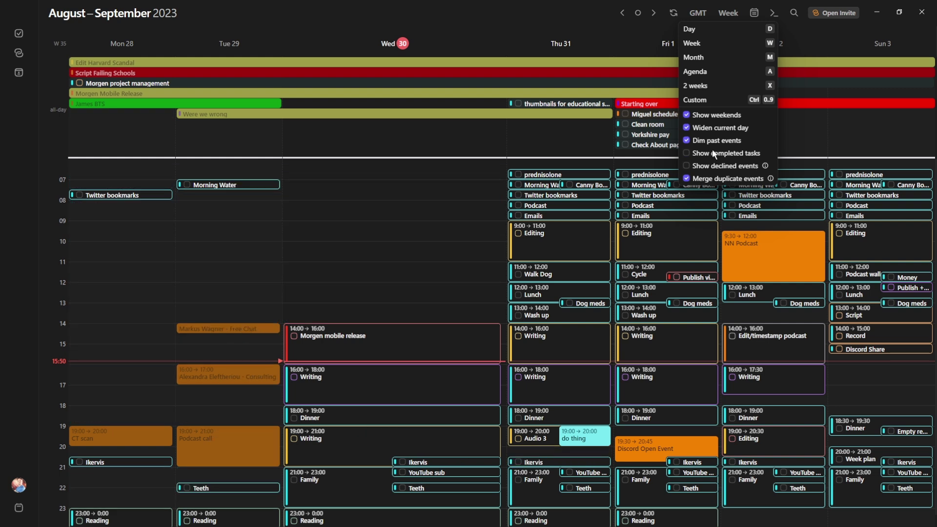
left_click(737, 183)
left_click(767, 265)
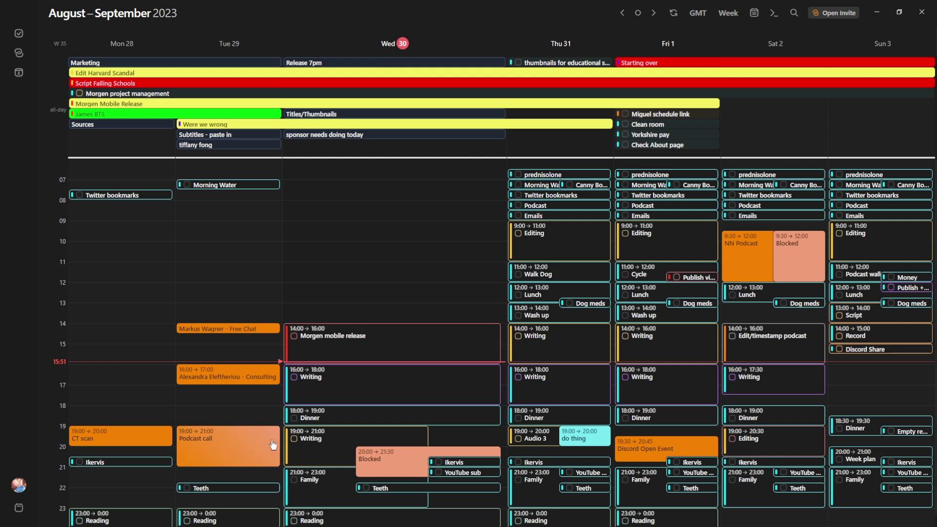
- Select and deselect the Tuesday Podcast call event, then switch to a reduced calendar set
left_click(210, 432)
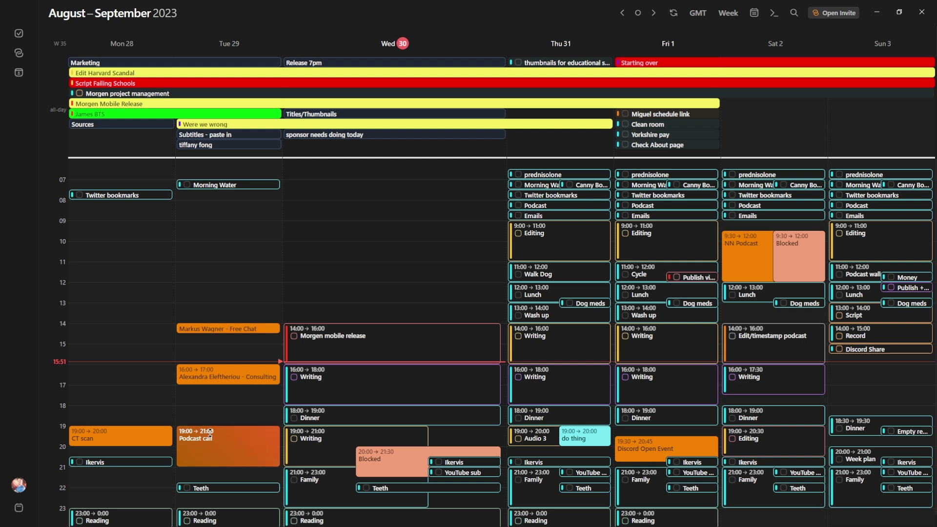
left_click(241, 417)
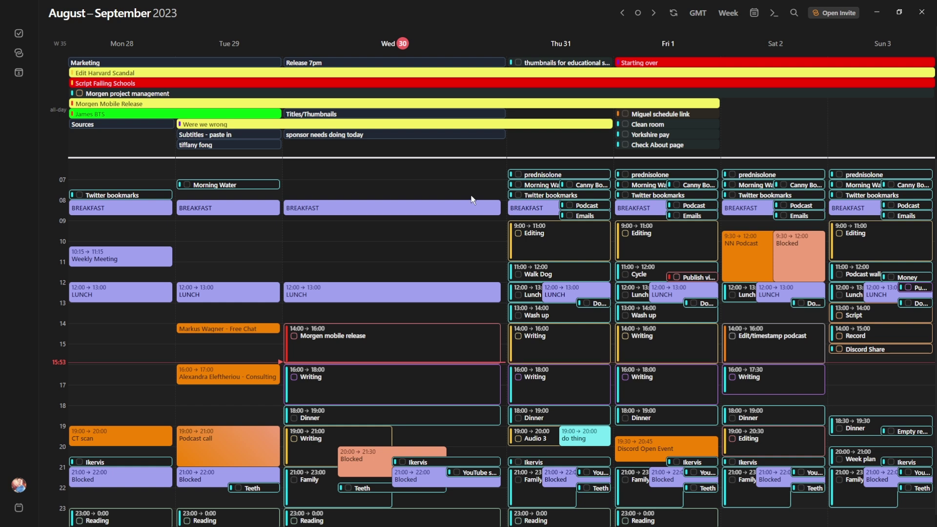
key("h")
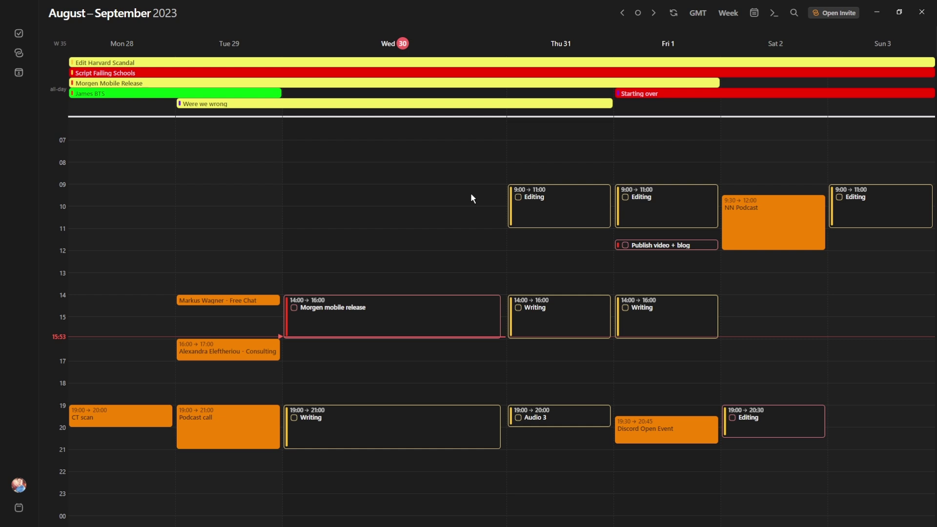
- Cycle back to the standard calendar set, adjust James Projects' sets, and open account settings
key("h")
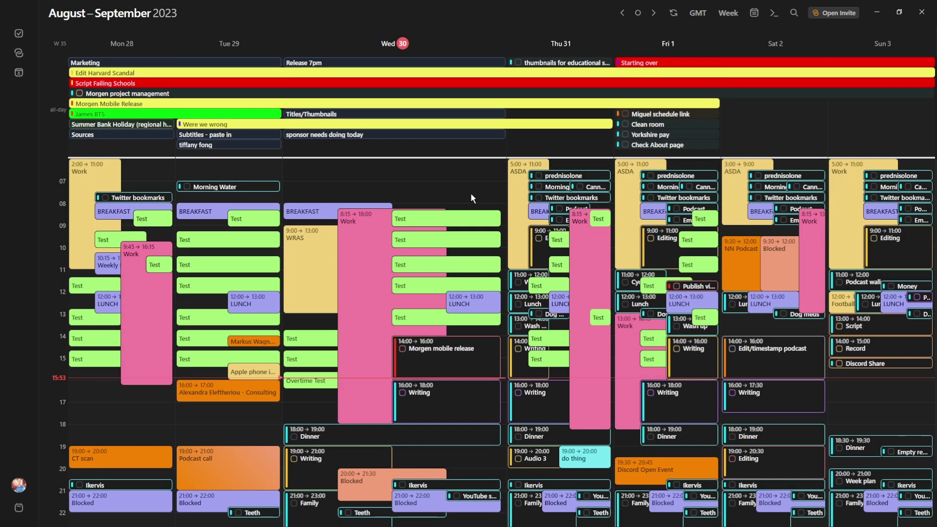
key("h")
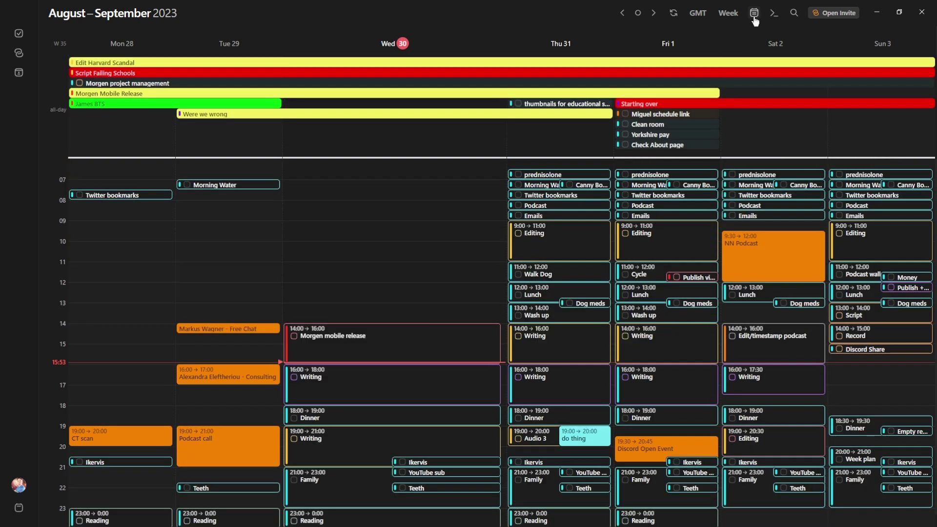
left_click(754, 13)
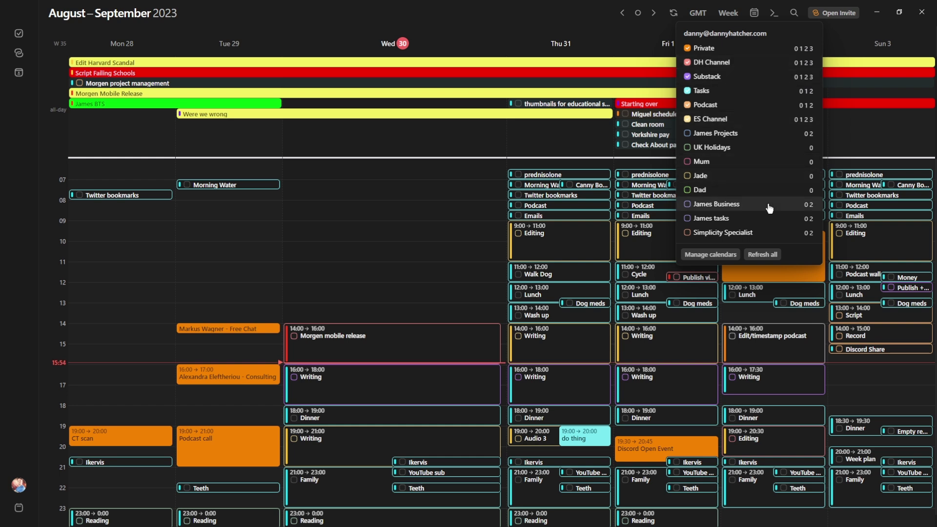
left_click(806, 134)
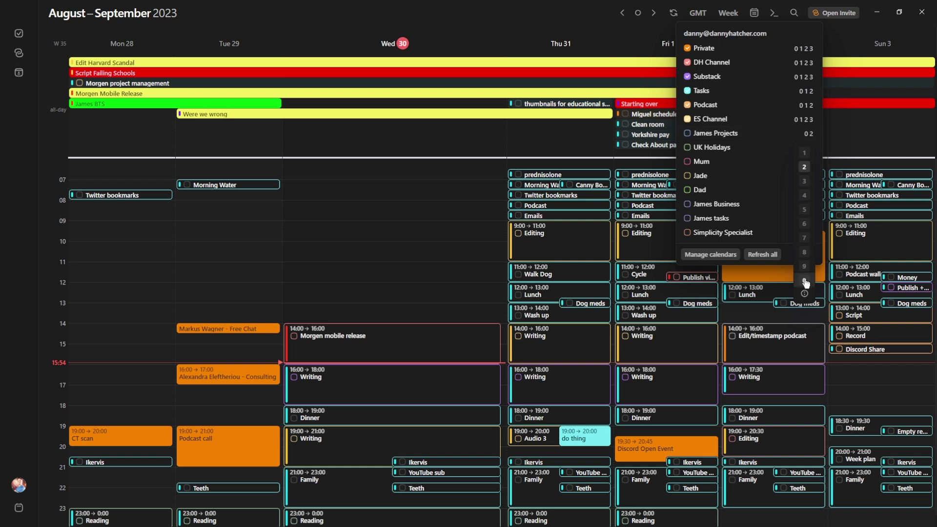
left_click(711, 255)
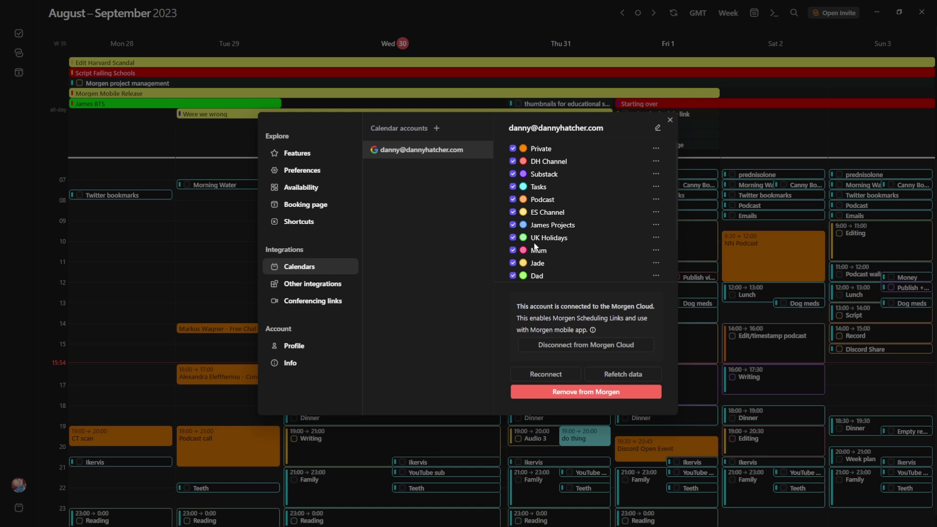
- Review the Private calendar's options and name, close settings, and open the custom colour choice
scroll(551, 166, "down", 3)
scroll(566, 231, "up", 3)
left_click(656, 149)
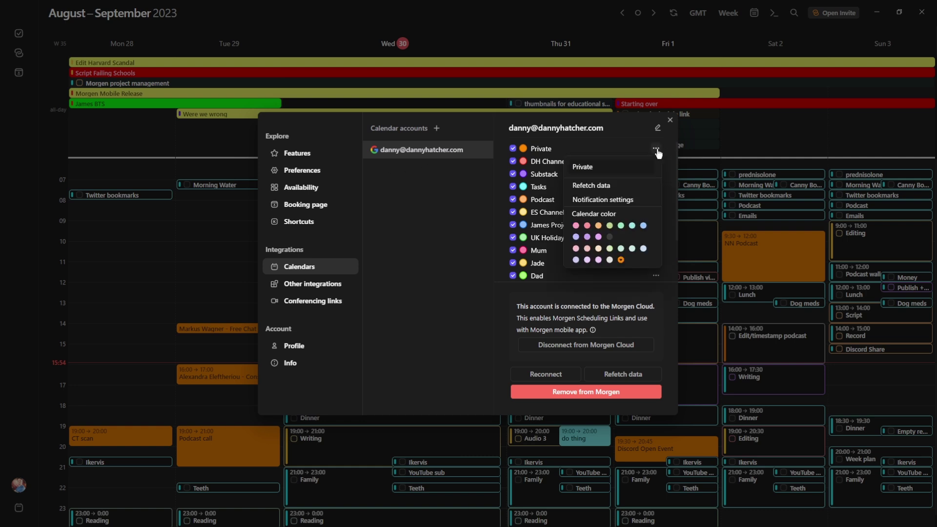
double_click(613, 167)
key("Escape")
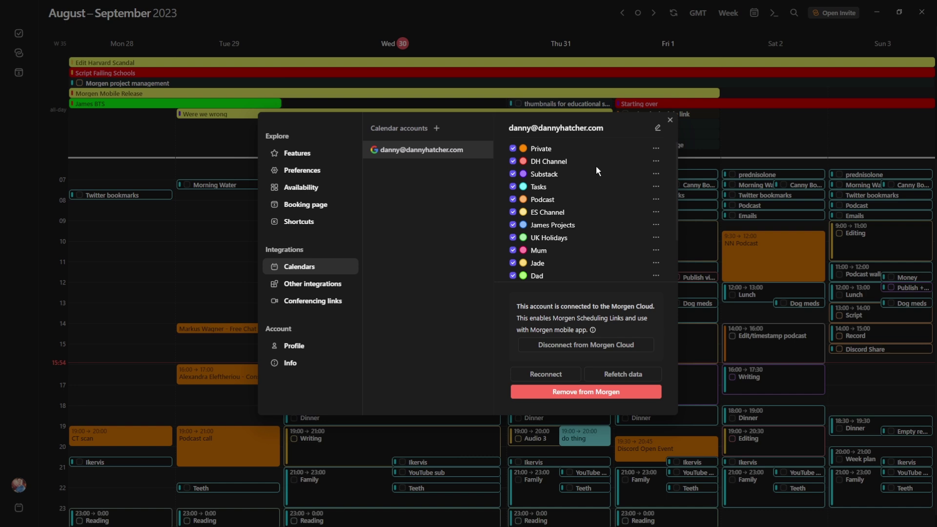
left_click(656, 149)
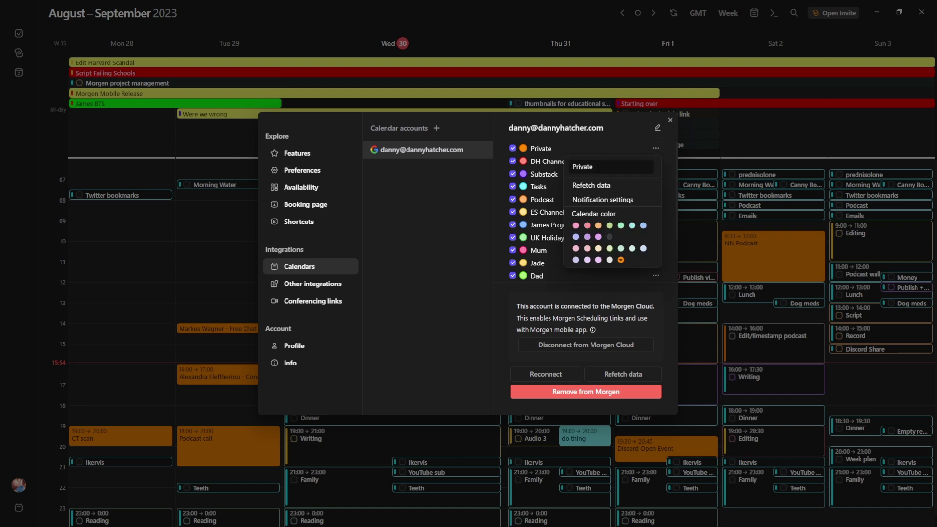
left_click(595, 219)
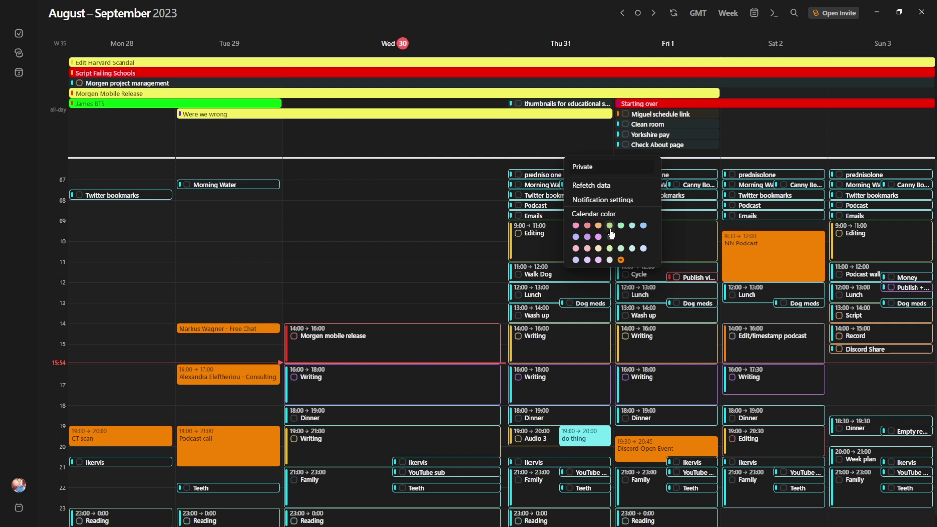
left_click(610, 237)
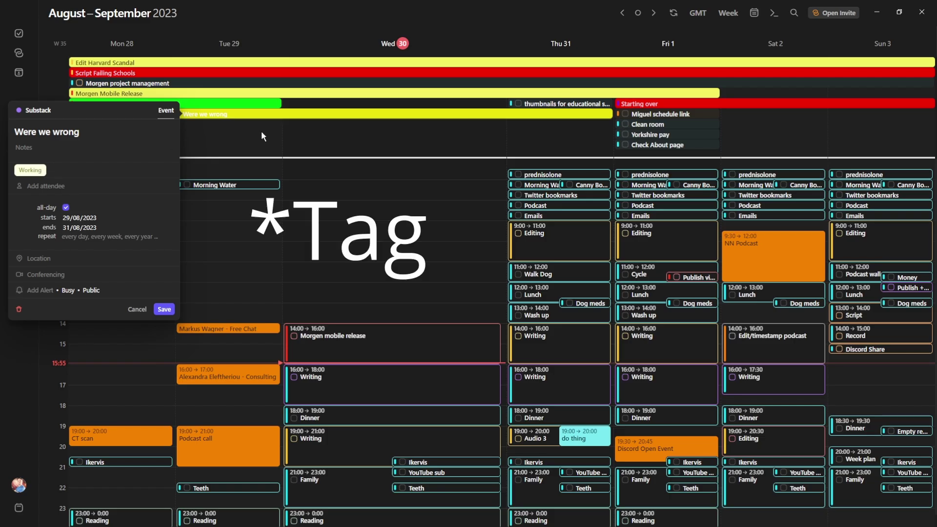
- Remove the Working tag from the Morgen Mobile Release event
left_click(261, 131)
left_click(386, 94)
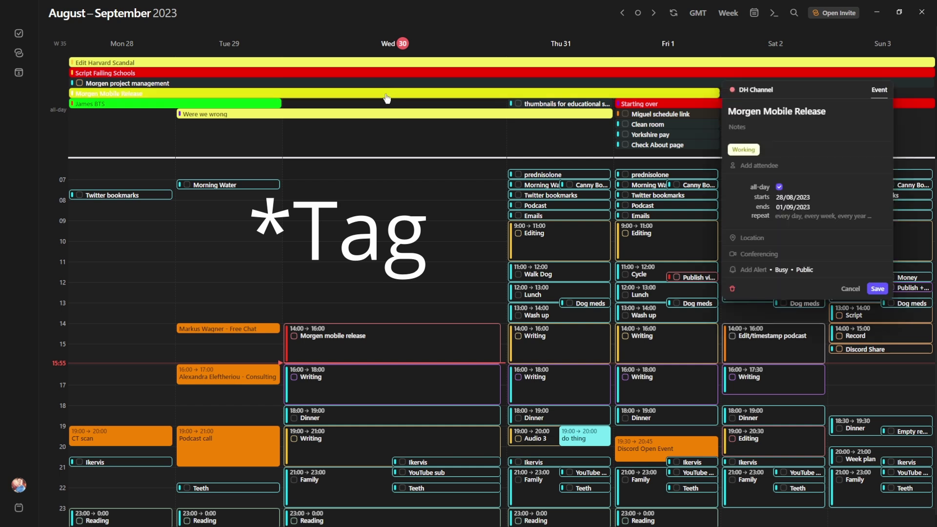
left_click(744, 150)
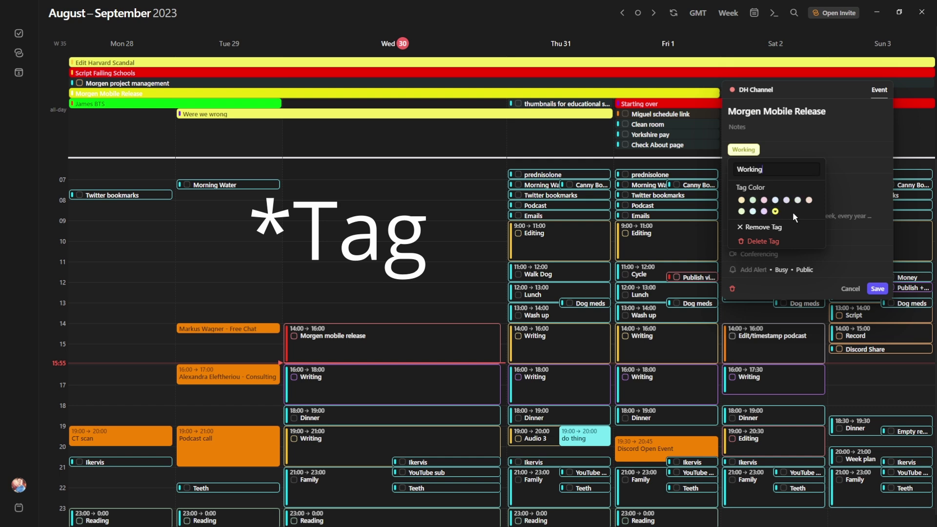
left_click(761, 227)
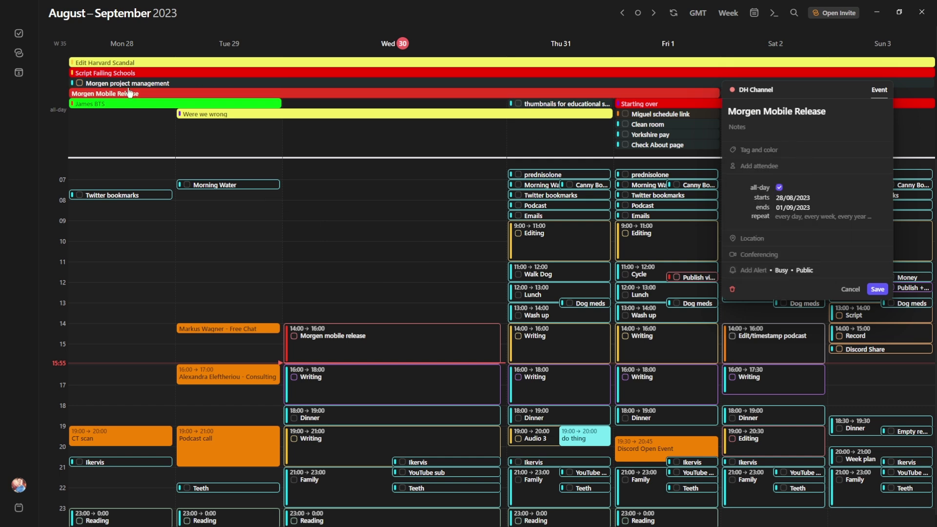
left_click(386, 141)
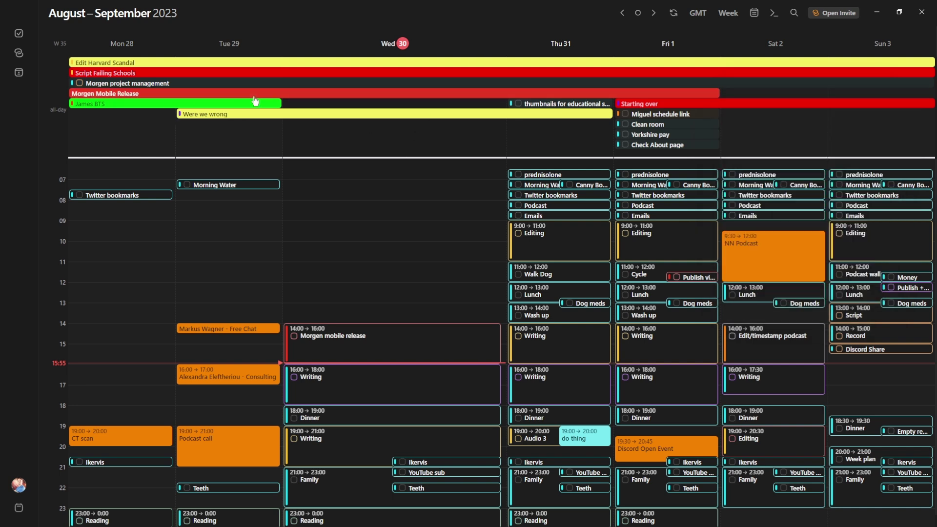
- Check its calendar choice unchanged and tag Morgen Mobile Release as Working again
left_click(305, 99)
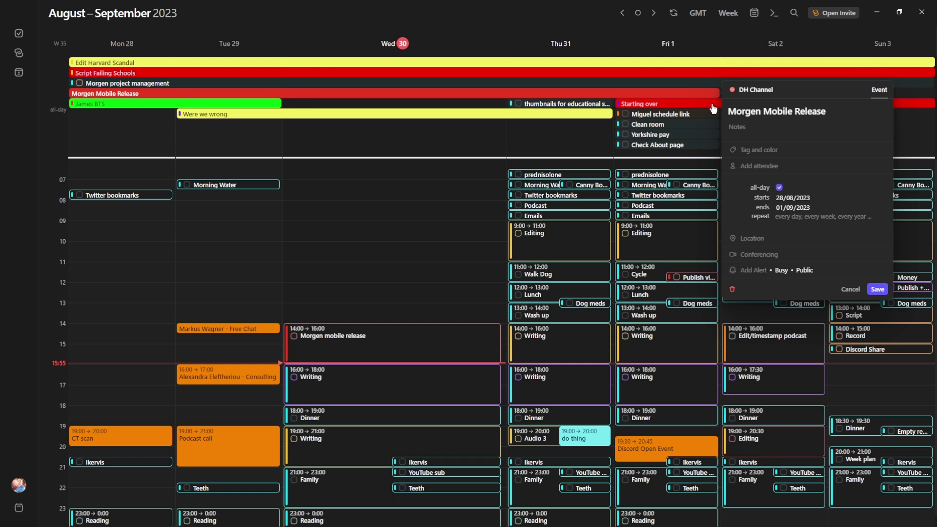
left_click(751, 91)
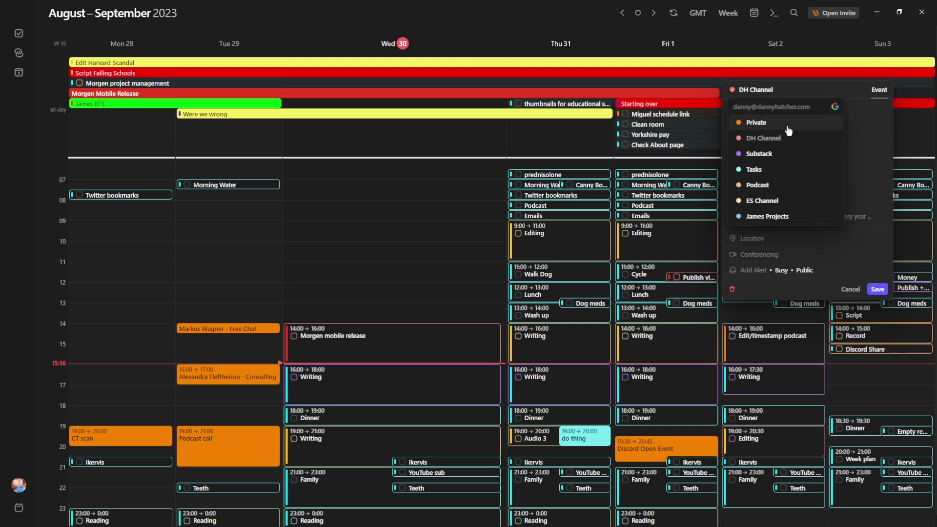
left_click(860, 124)
left_click(759, 150)
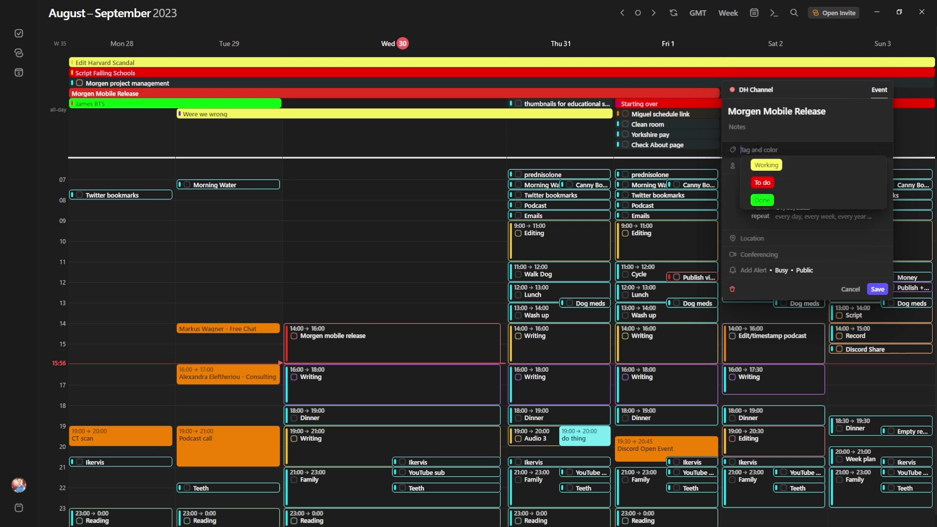
left_click(765, 165)
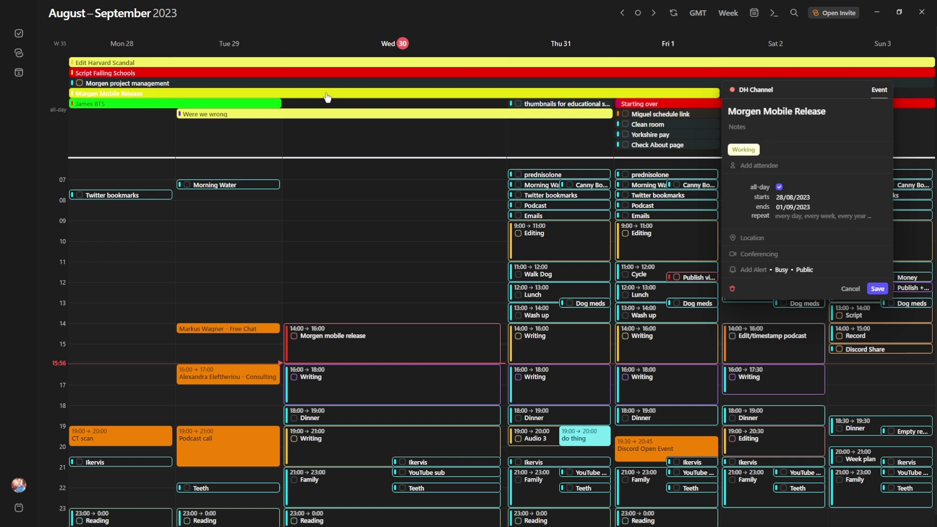
- Open and close the James BTS event details, then select the Tasks card
left_click(273, 103)
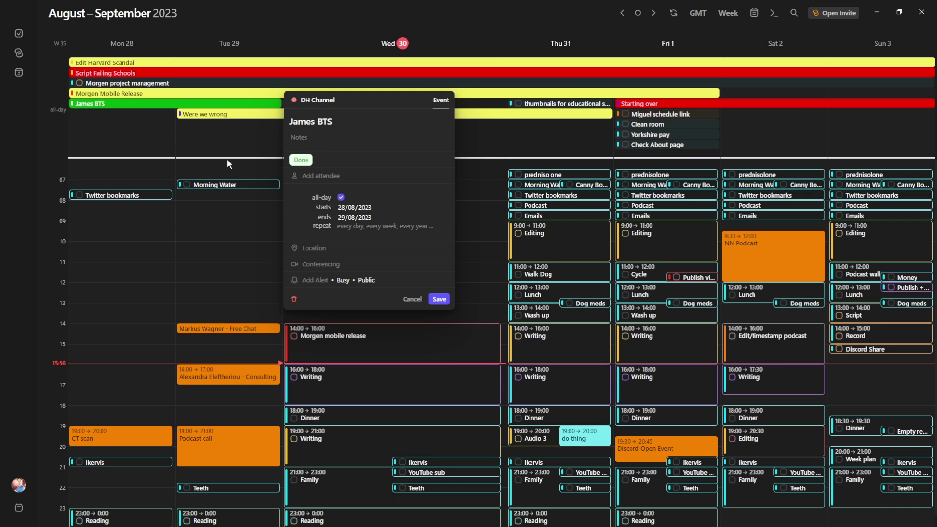
left_click(213, 158)
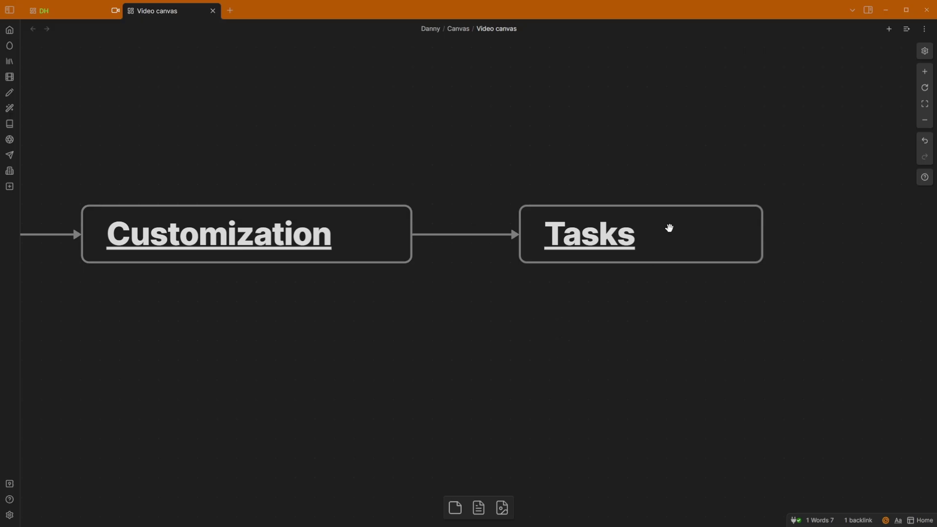
left_click(667, 229)
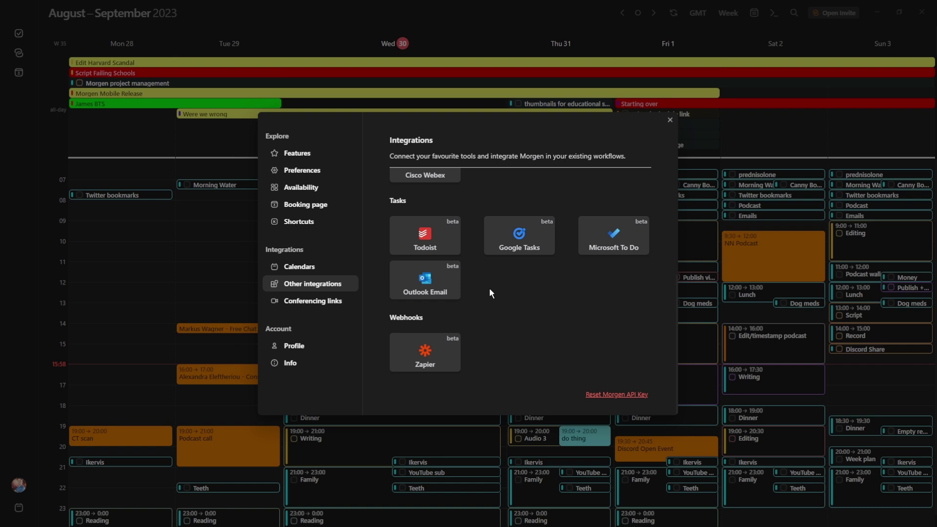
- Close the Other integrations settings to return to the 28 August–3 September week
left_click(747, 137)
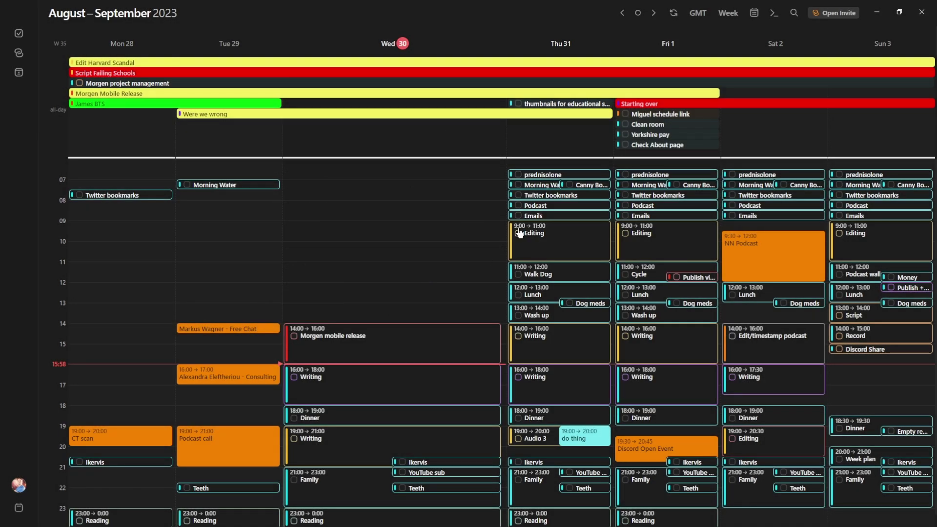
- Show the tasks panel with To Do and Todoist lists, and preview the '3 ways to manage projects' task
key("ctrl+b")
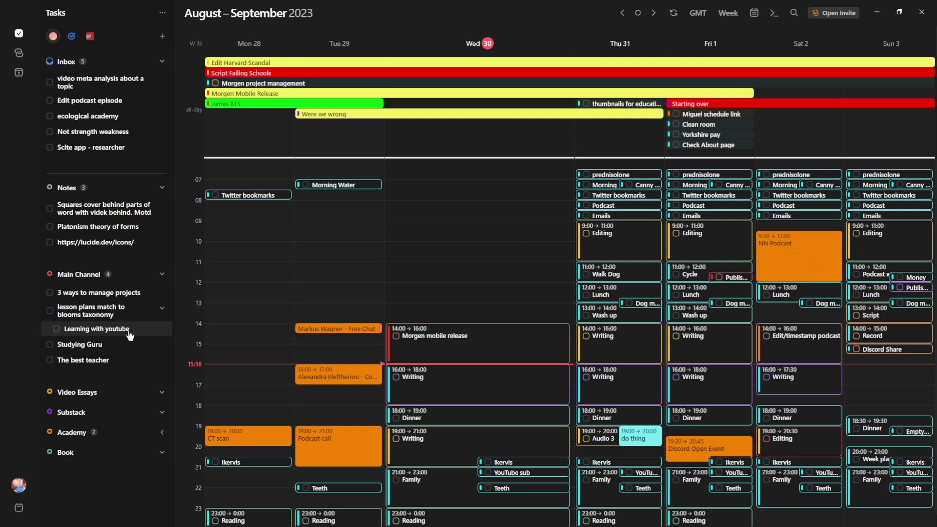
left_click(71, 36)
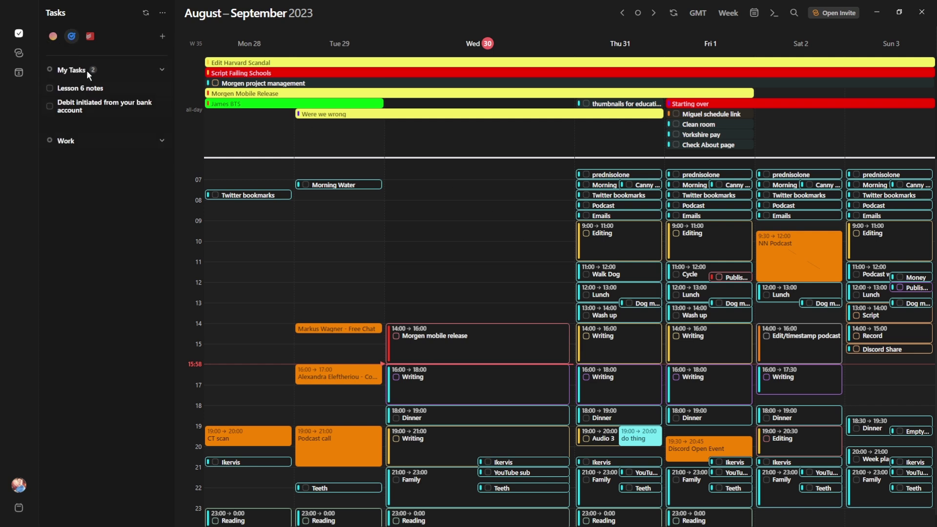
left_click(90, 37)
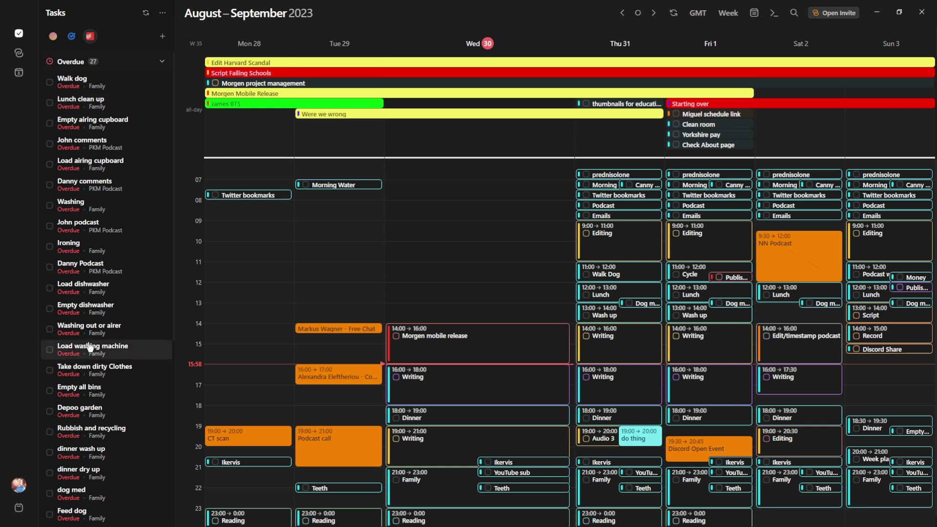
scroll(142, 292, "up", 5)
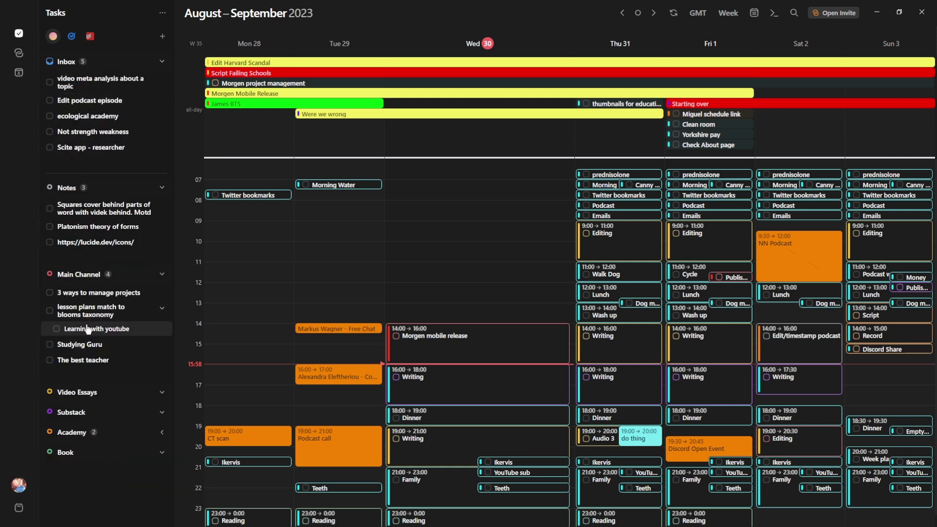
left_click(90, 294)
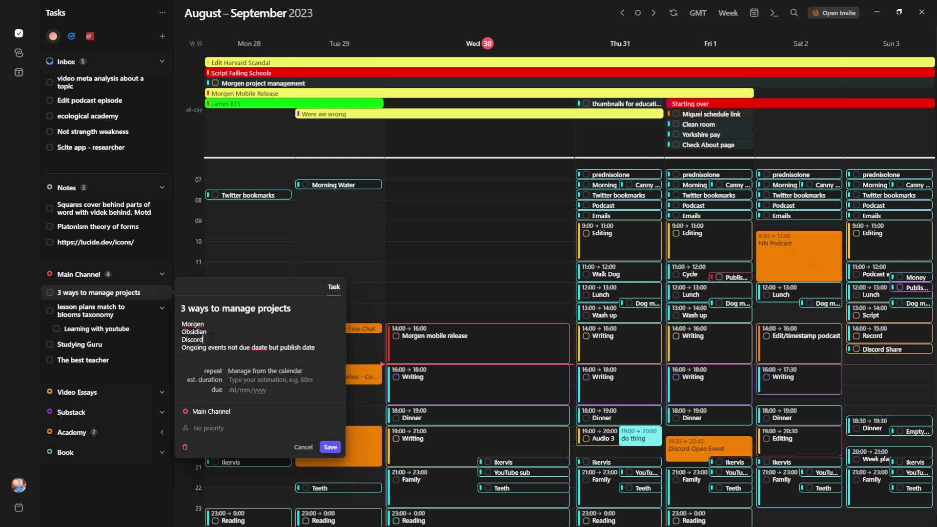
left_click(93, 268)
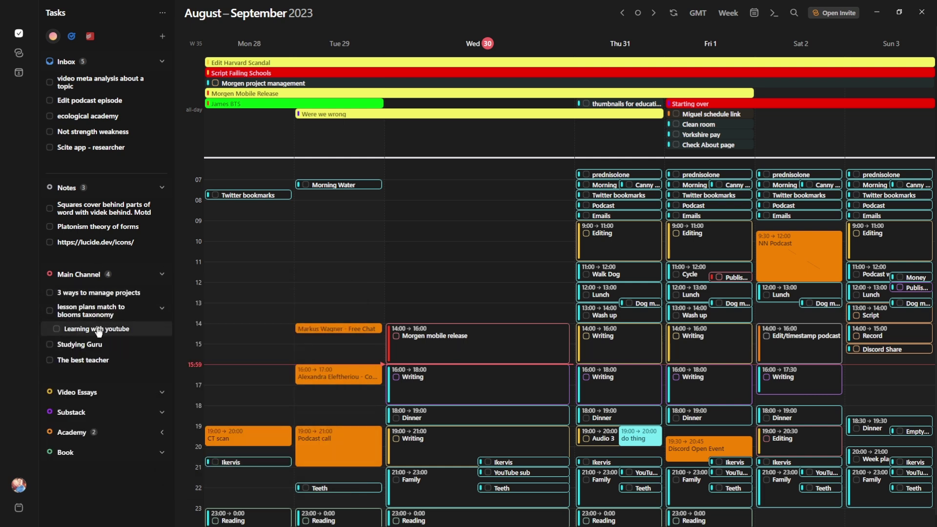
- Collapse and re-expand the Bloom's taxonomy subtasks, then move Morgen mobile release to 10:00–14:00
left_click(163, 312)
left_click(163, 311)
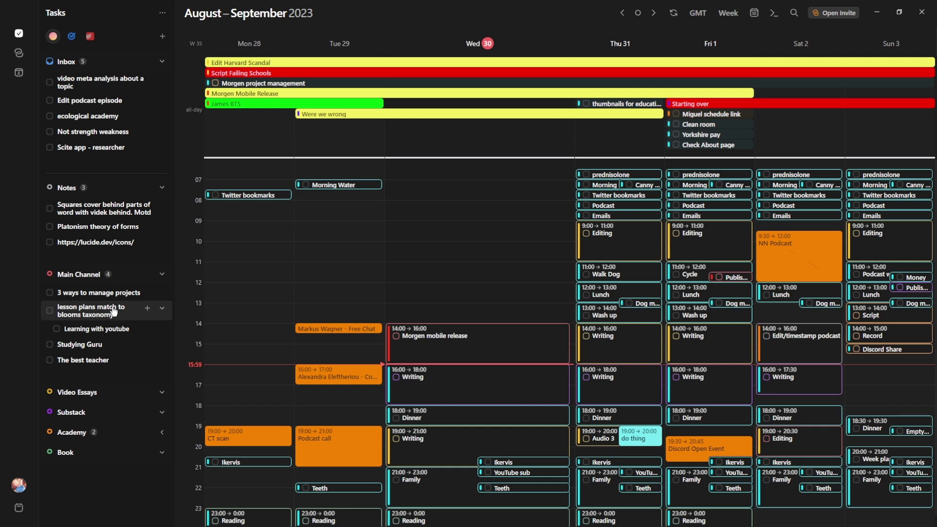
scroll(487, 332, "down", 1)
left_click_drag(488, 332, 484, 313)
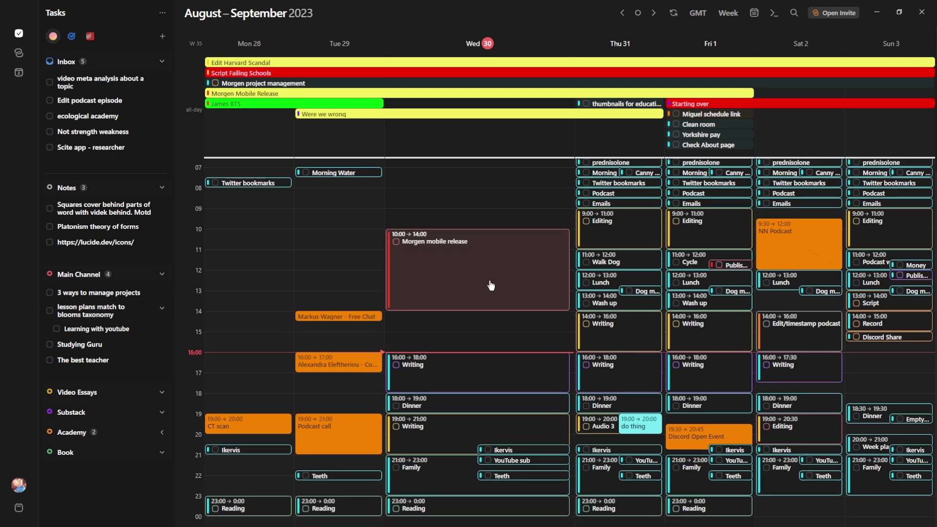
- Draft a Thursday 20:00 task 'type in my task', discard it, and open Settings
left_click(633, 439)
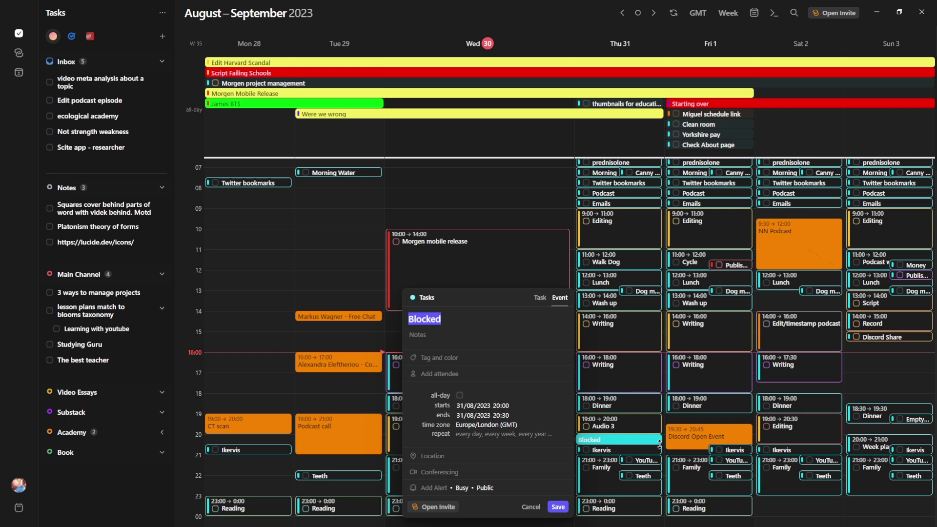
type("task")
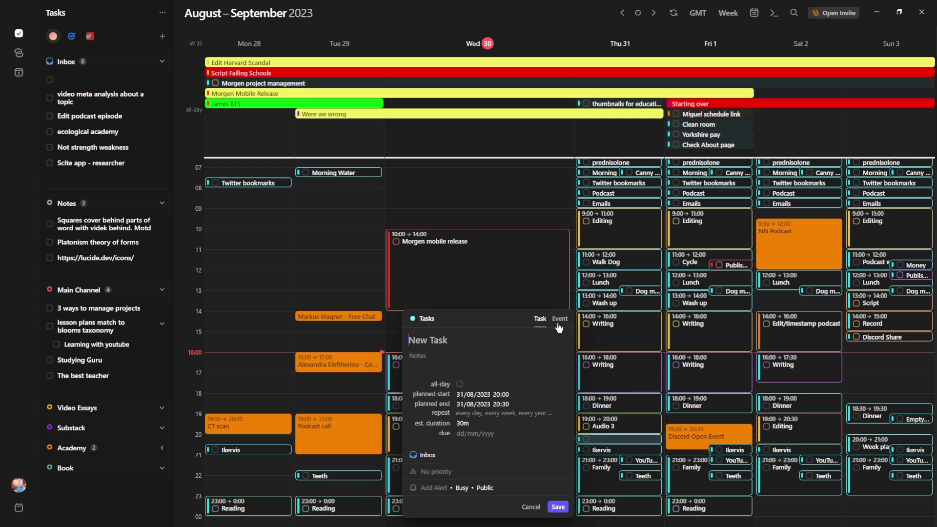
left_click(560, 319)
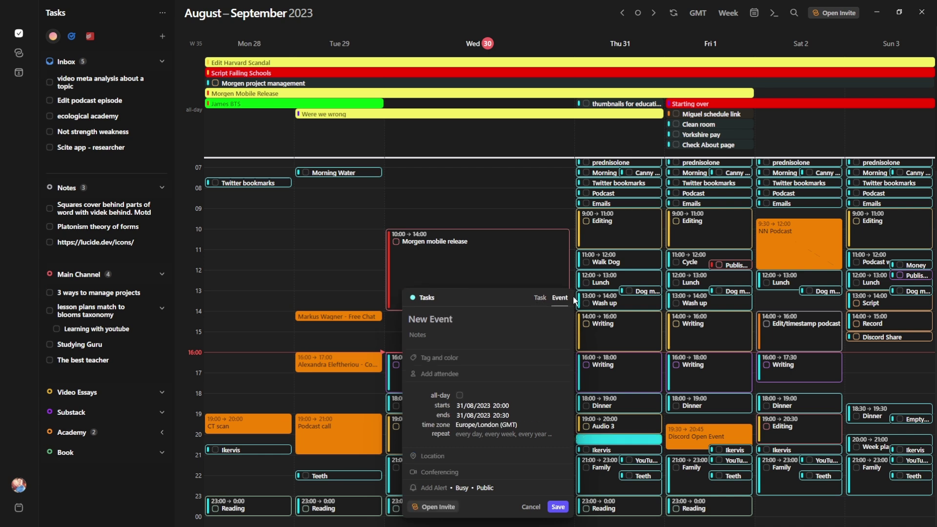
left_click(540, 298)
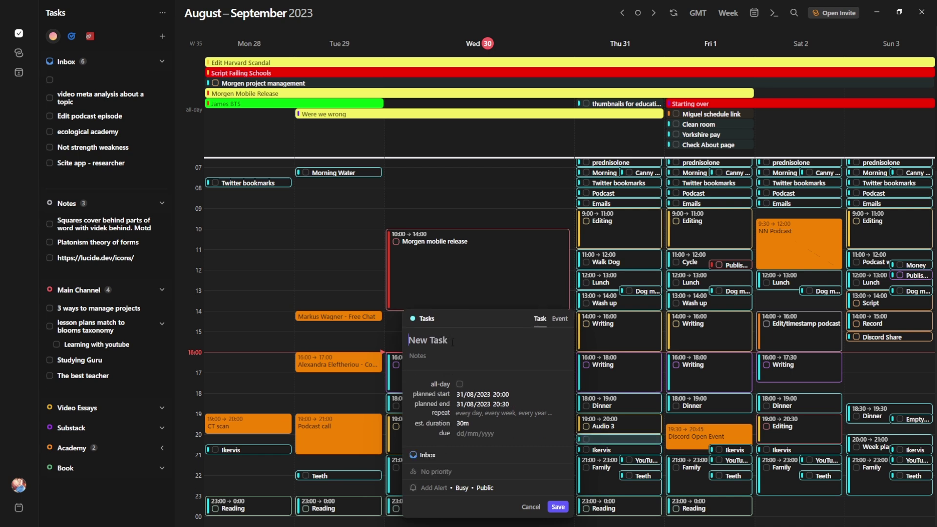
type("type in my task")
left_click(529, 508)
key("ctrl+comma")
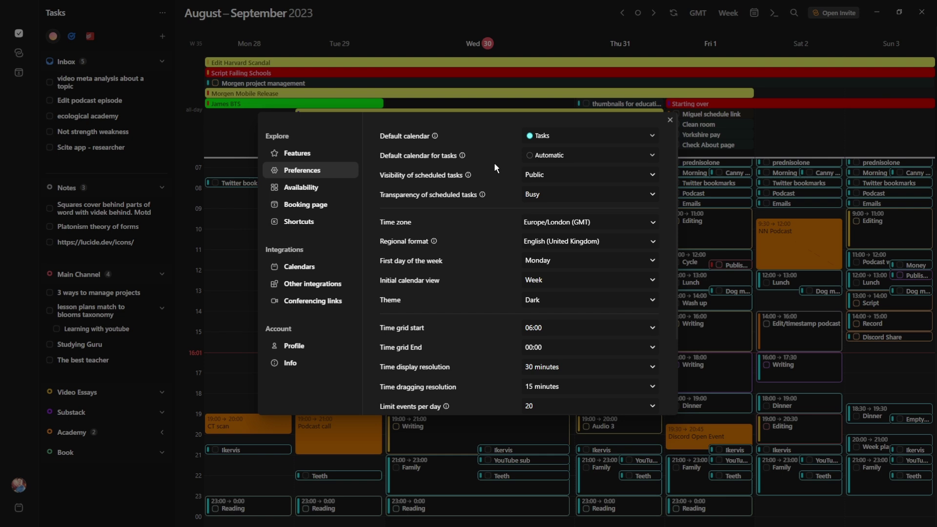
- Review scheduled-task transparency, visibility and default calendar, keeping Busy, Public and Automatic
left_click(561, 195)
left_click(511, 198)
left_click(552, 176)
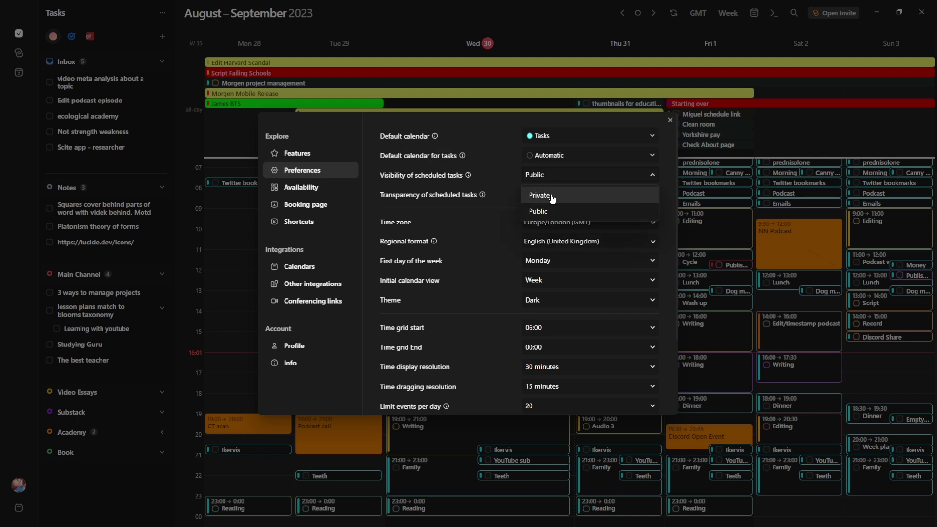
left_click(504, 174)
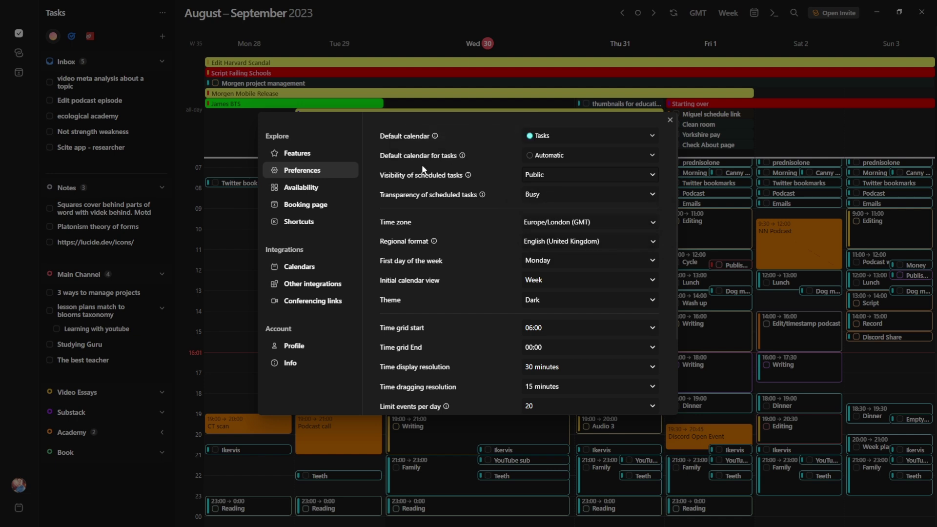
left_click(553, 162)
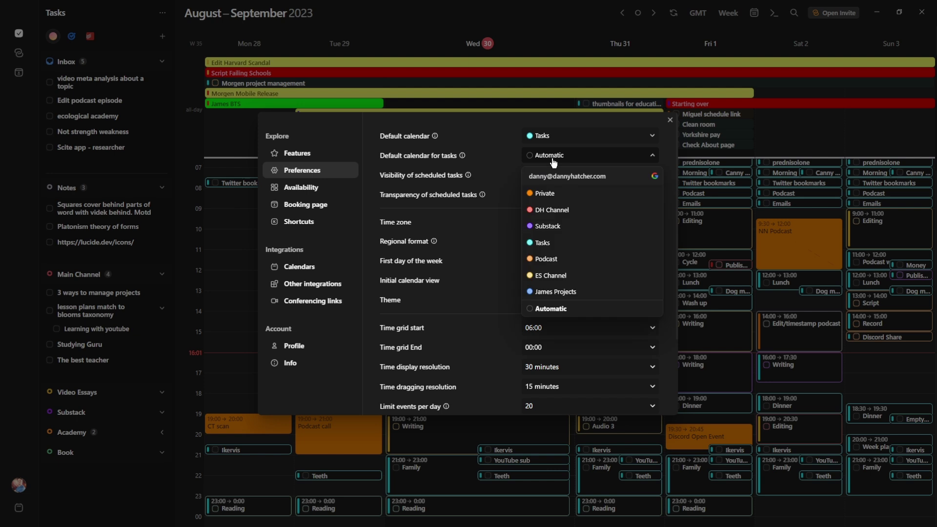
left_click(493, 157)
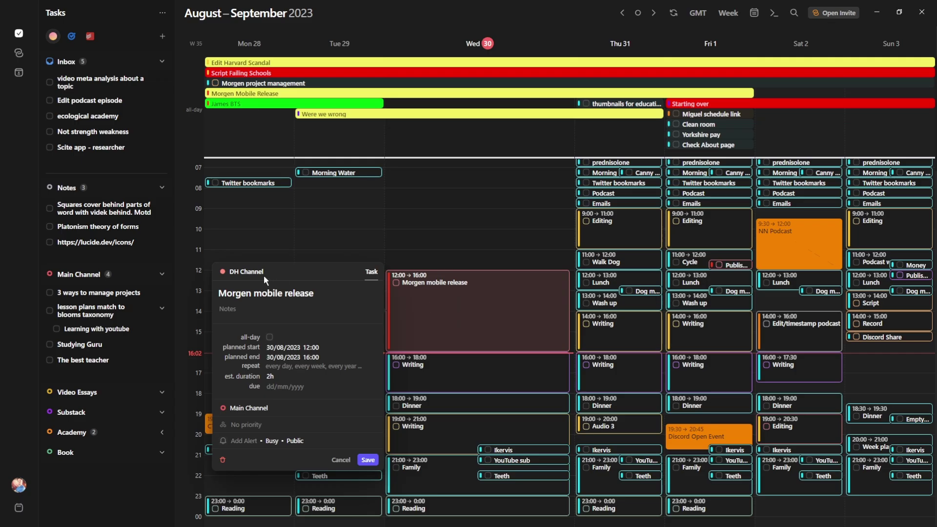
- Check the Morgen mobile release task's calendar list without changes, then close its details
left_click(231, 273)
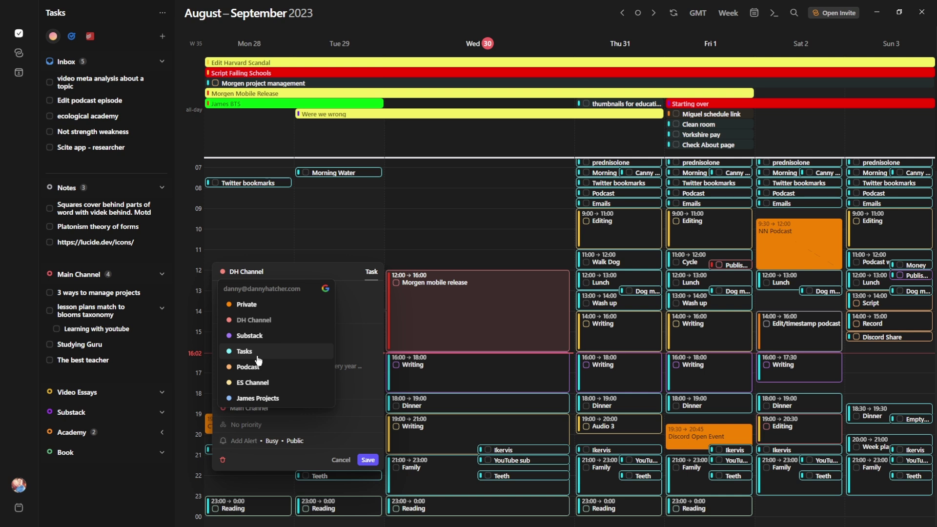
left_click(354, 309)
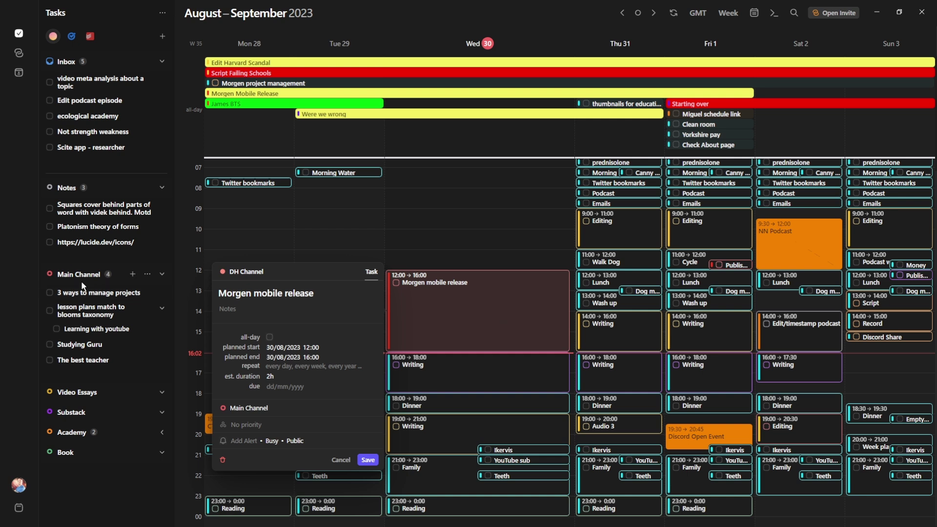
key("Escape")
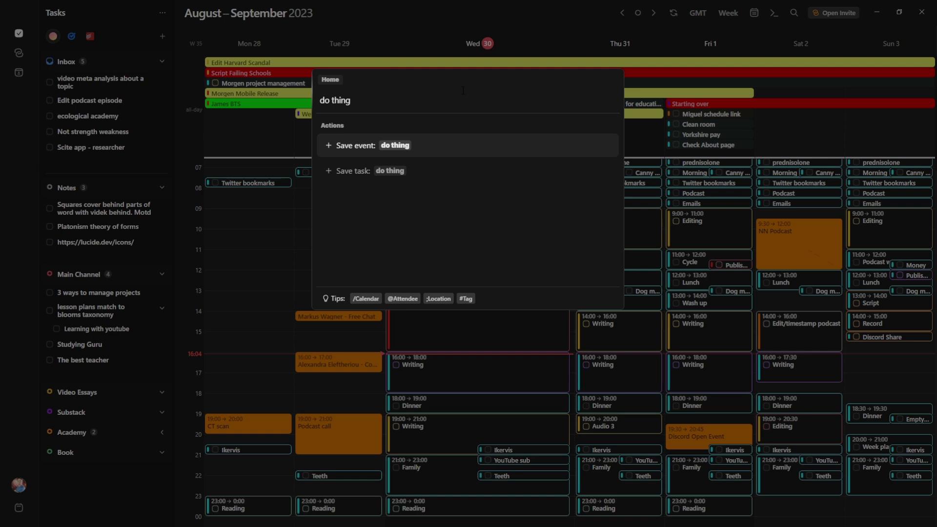
- Quick-add 'do thing' for tomorrow as a high-priority task in Notes on the Tasks calendar
type("tomorrow")
key("Down")
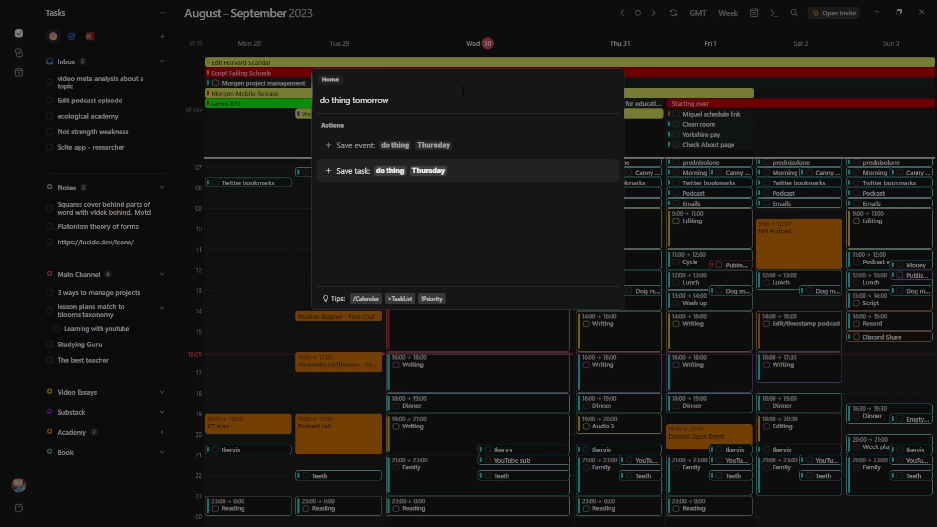
type(">")
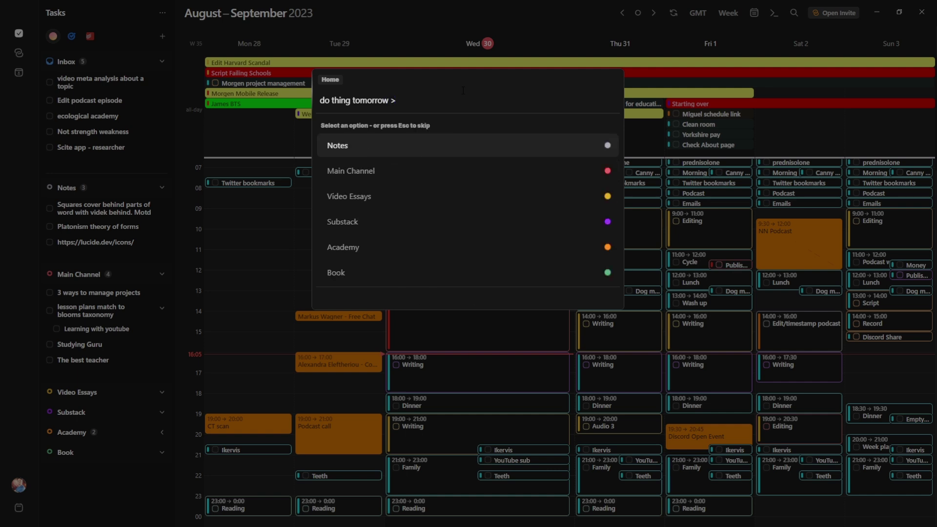
key("Return")
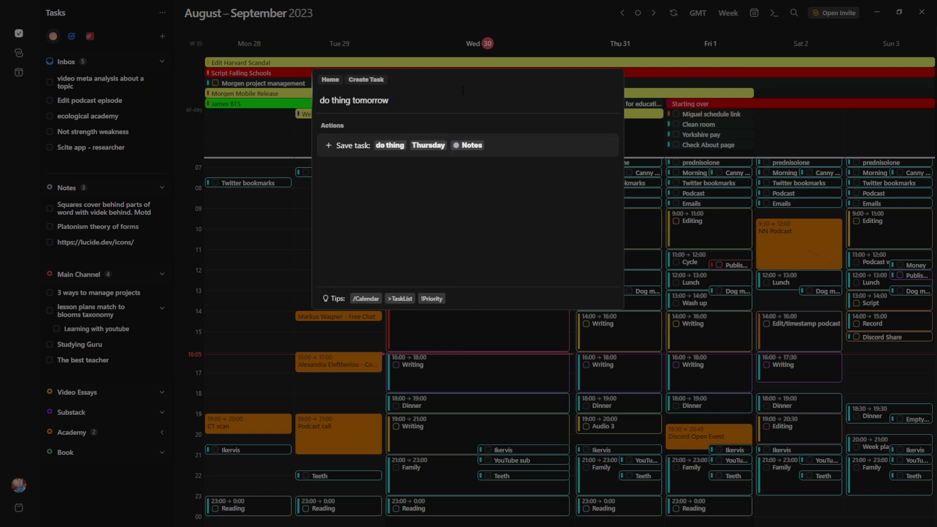
type("!")
key("Return")
type("/")
key("Return")
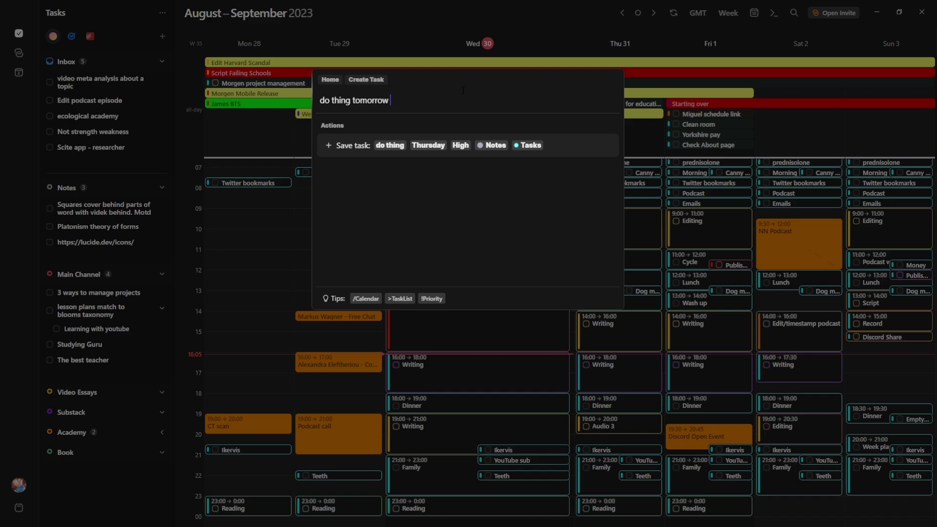
key("Return")
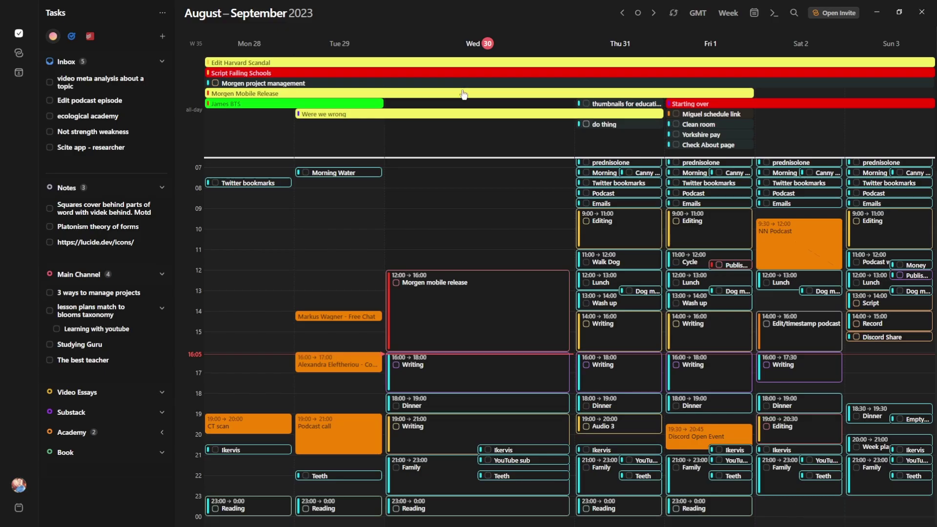
- Unschedule the 'do thing' task from Thursday, then delete it from the Notes list
left_click(606, 130)
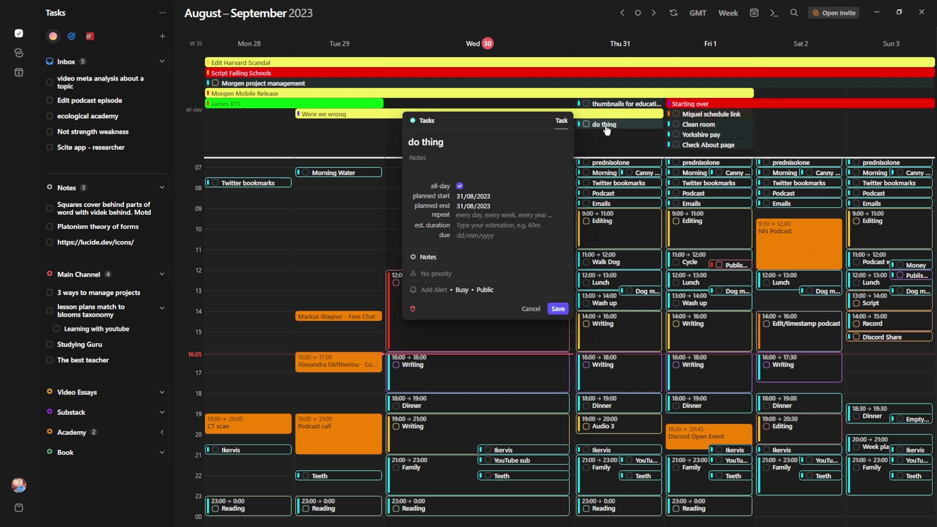
left_click(412, 312)
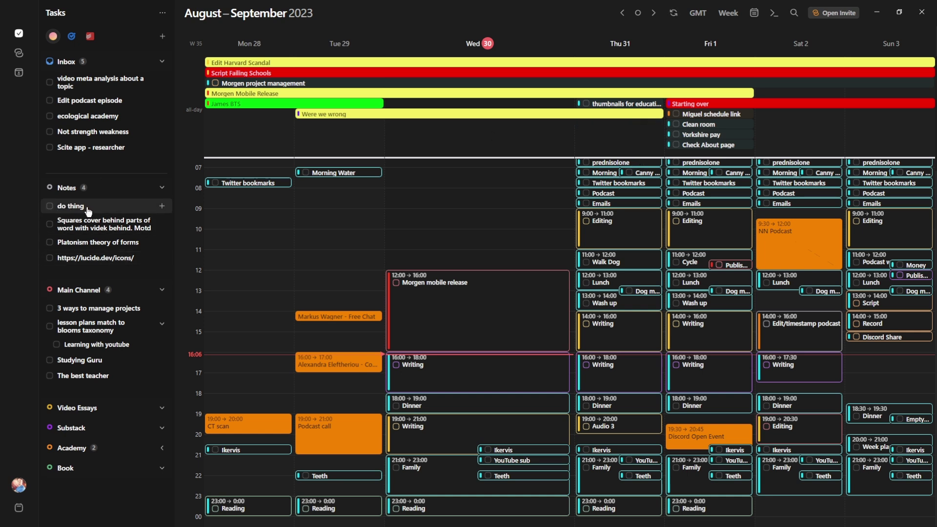
left_click(87, 211)
left_click(186, 346)
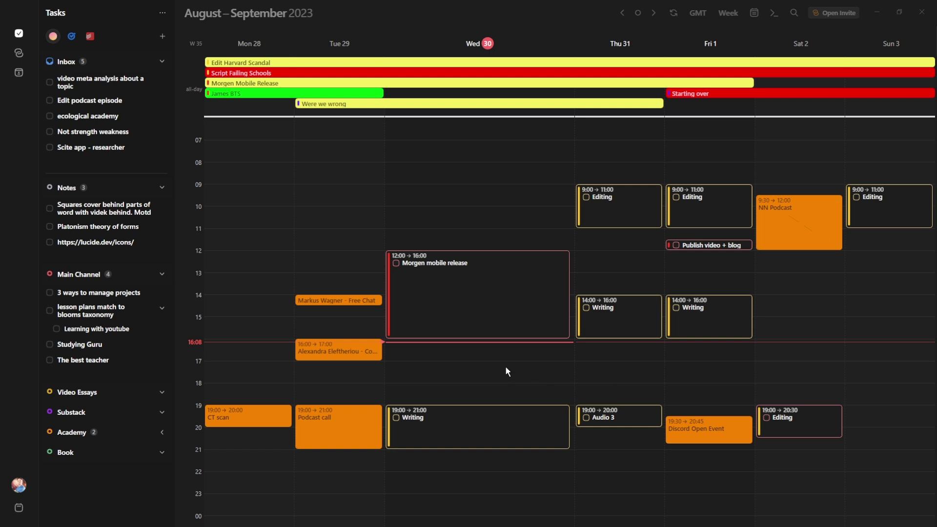
- Build an open invite from Wed 17:00 plus Wed 21:15, Thu 17:15, Fri 21:30, Sun 17:15 slots, and copy its link
left_click_drag(506, 367, 514, 383)
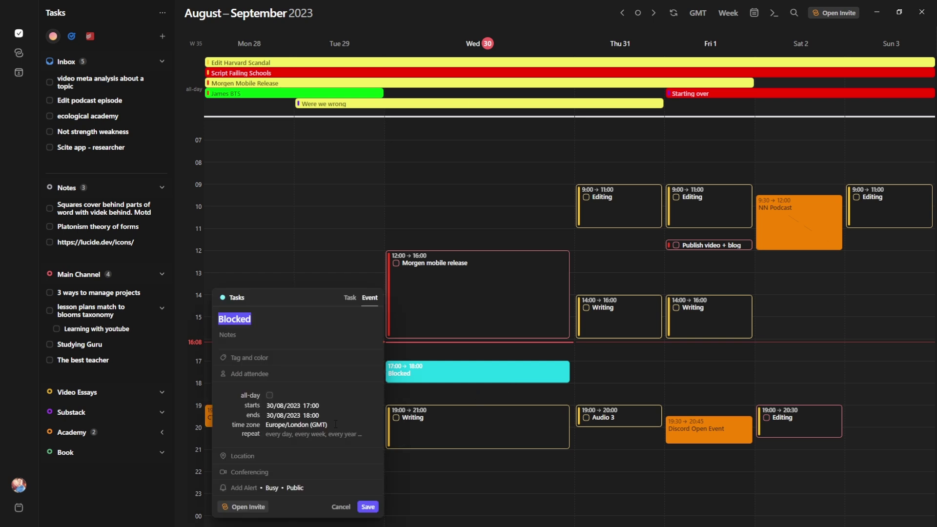
left_click(257, 505)
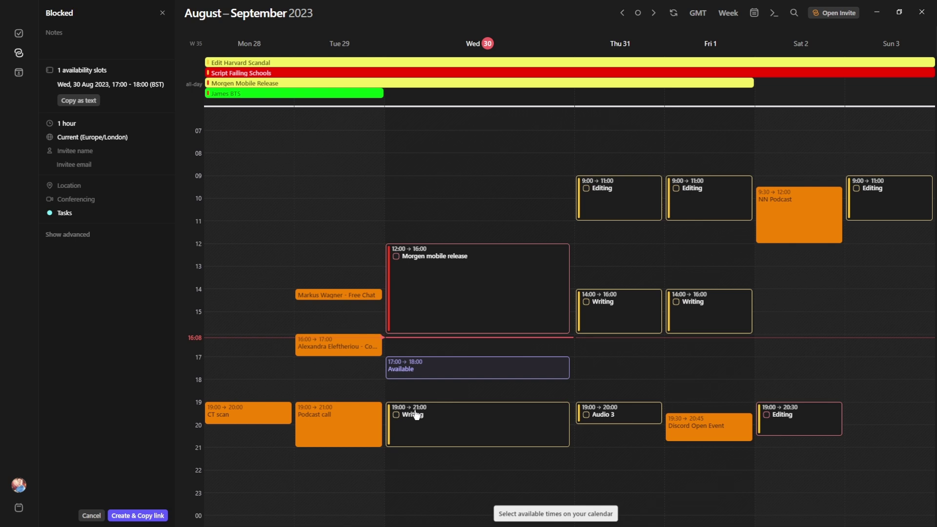
left_click_drag(449, 455, 447, 480)
left_click_drag(628, 365, 634, 395)
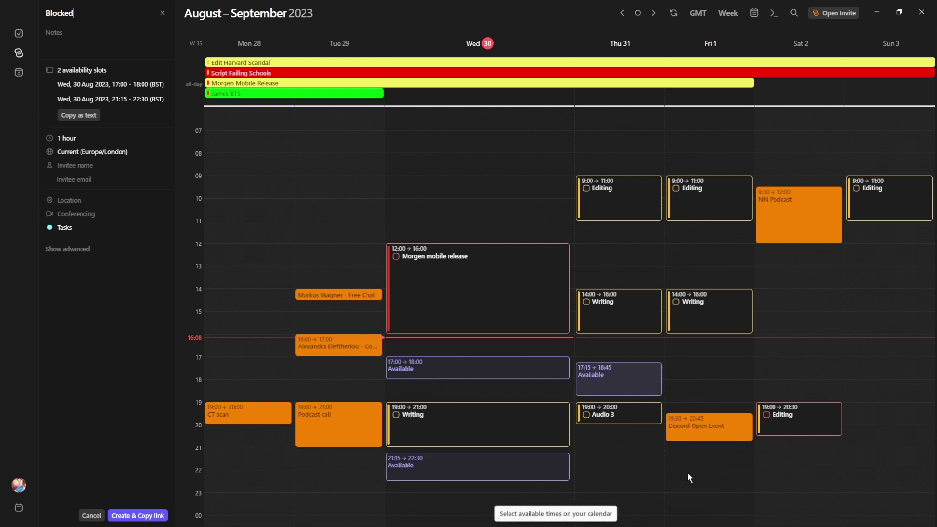
left_click_drag(690, 459, 702, 480)
left_click_drag(903, 364, 902, 401)
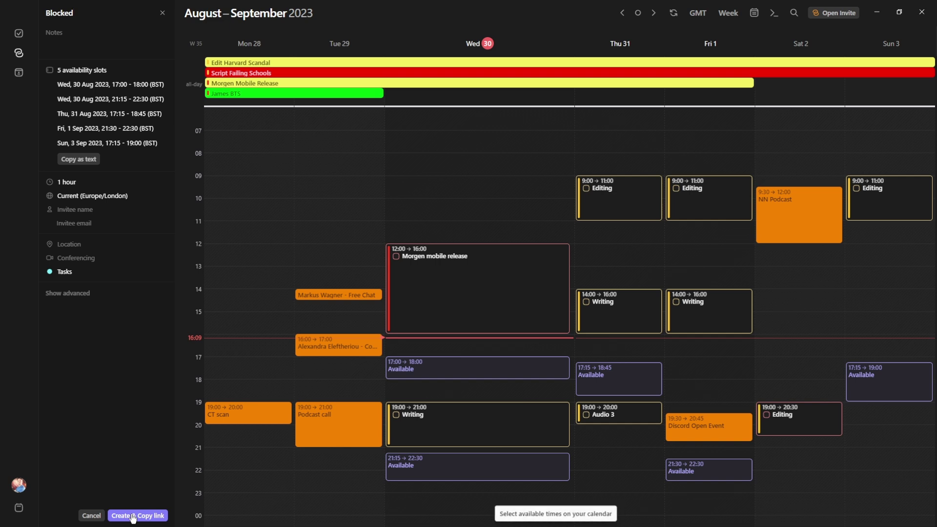
left_click(121, 515)
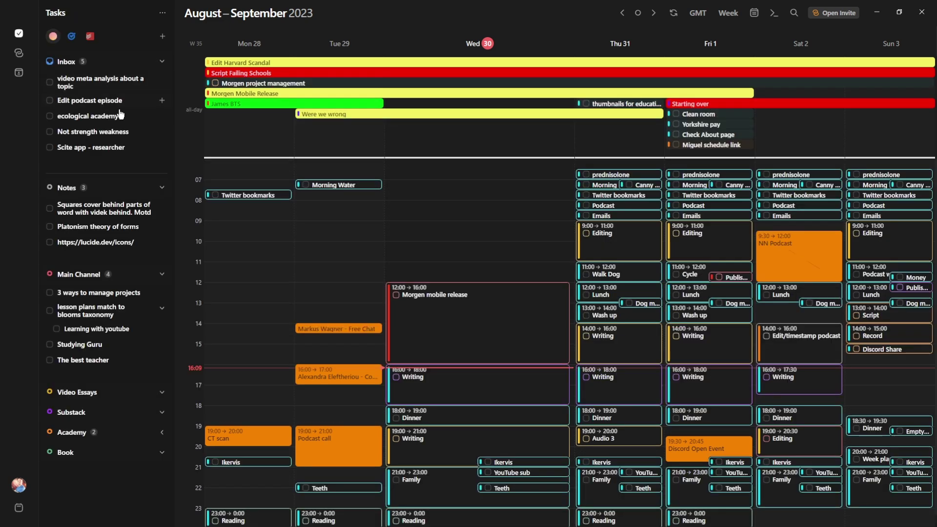
- Browse the Open Invites sidebar, expanding and collapsing booked invites, then view the booking page links
left_click(19, 54)
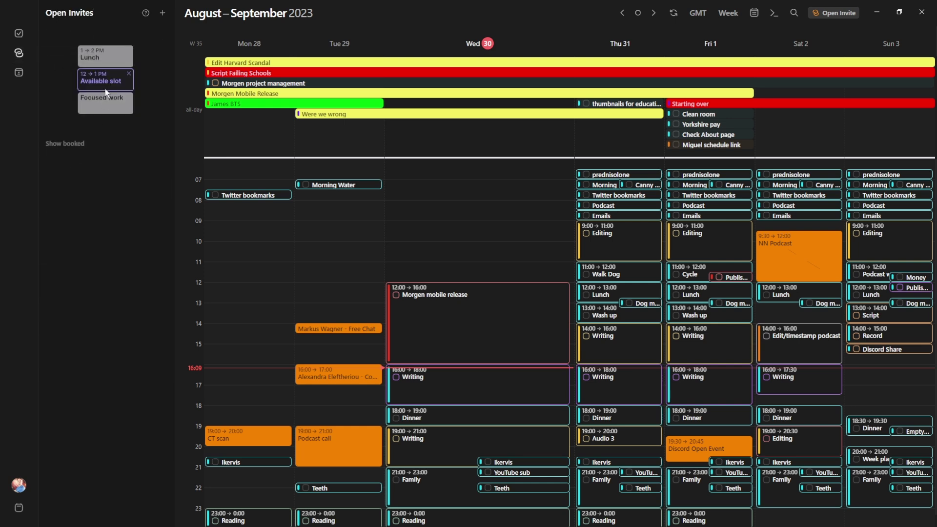
left_click(87, 142)
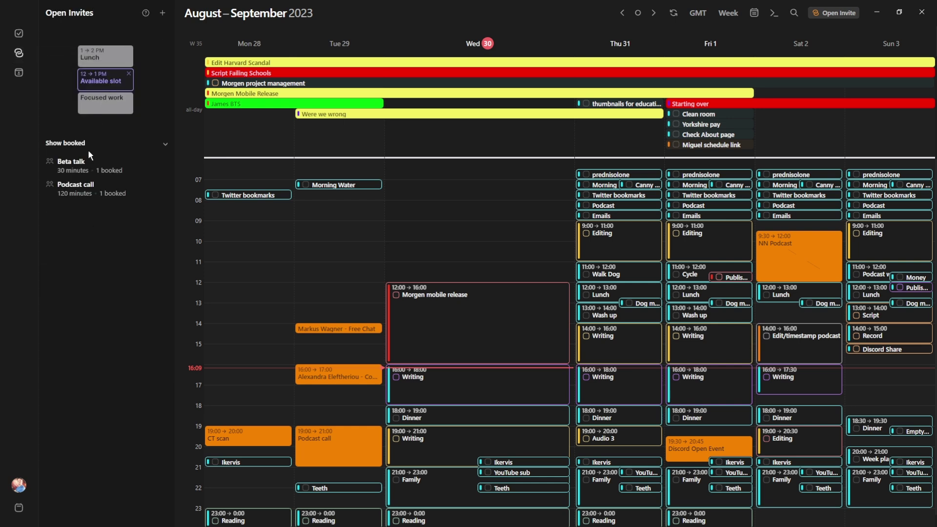
left_click(167, 146)
left_click(21, 76)
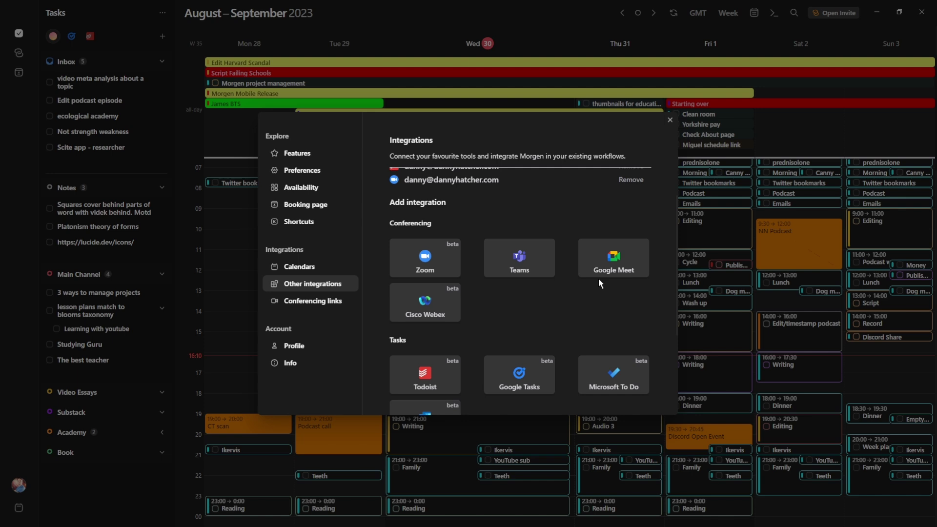
- Close the integrations settings and briefly view the NN Podcast event details
left_click(792, 133)
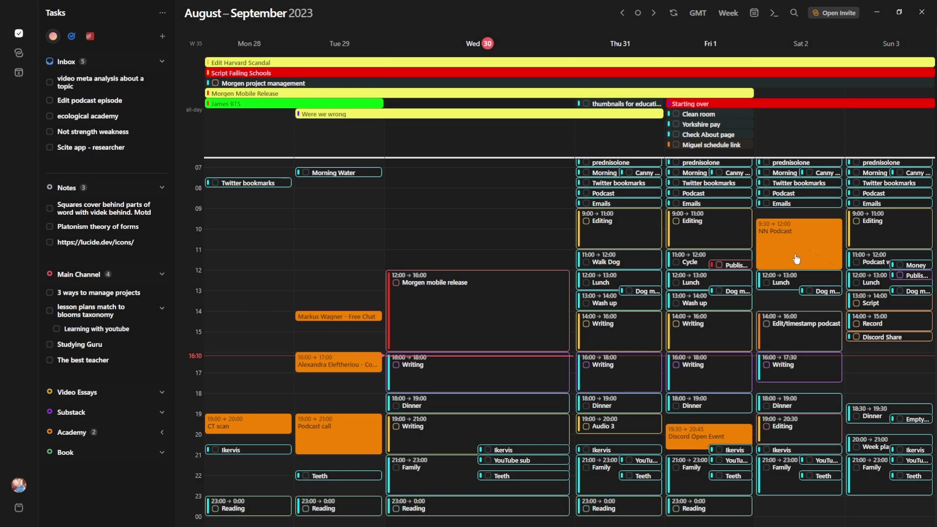
left_click(796, 259)
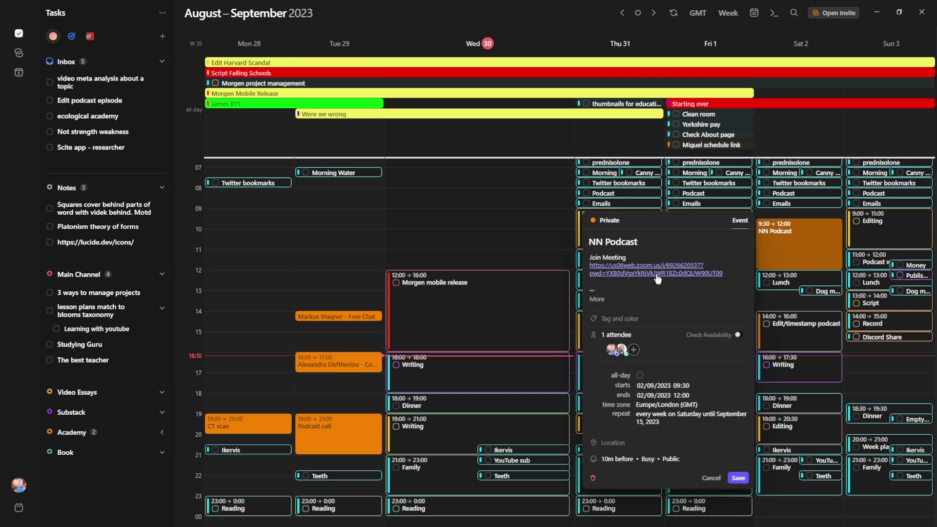
left_click(824, 146)
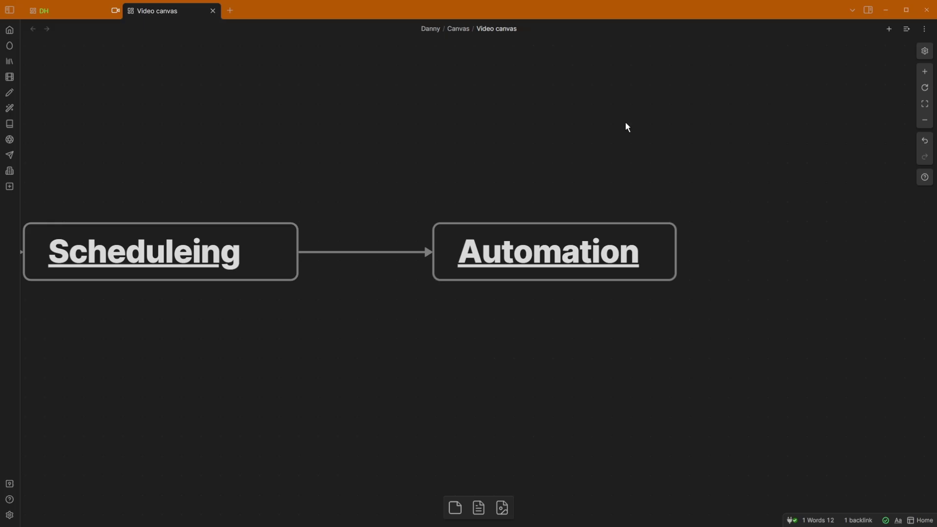
- Select the Automation card on the Obsidian video canvas
left_click(624, 242)
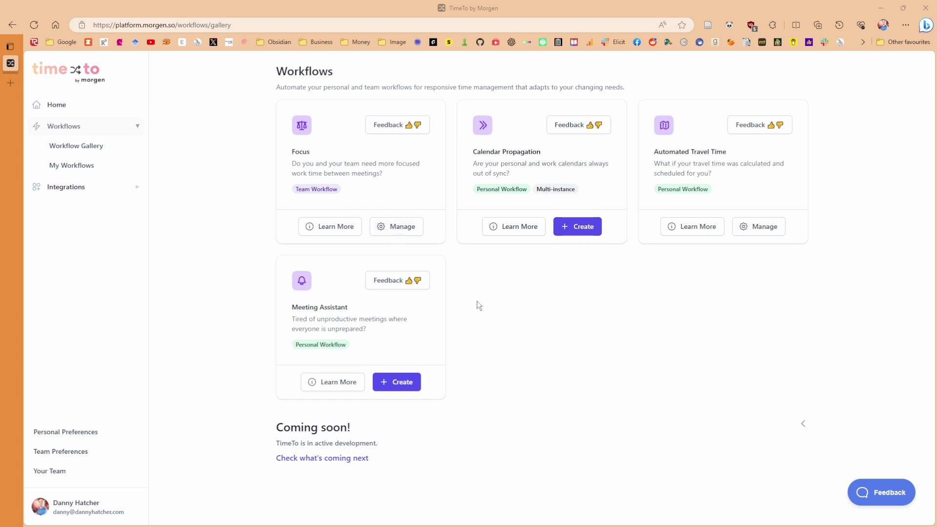
left_click(334, 316)
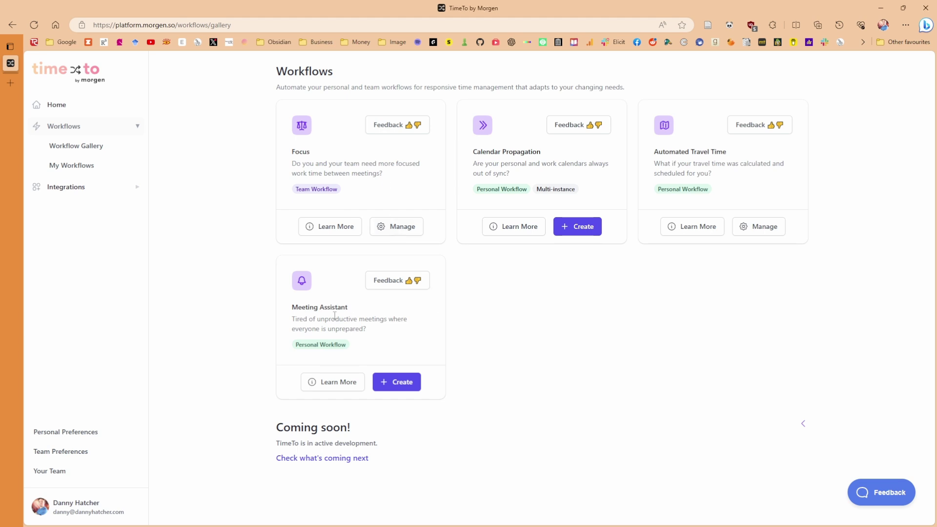